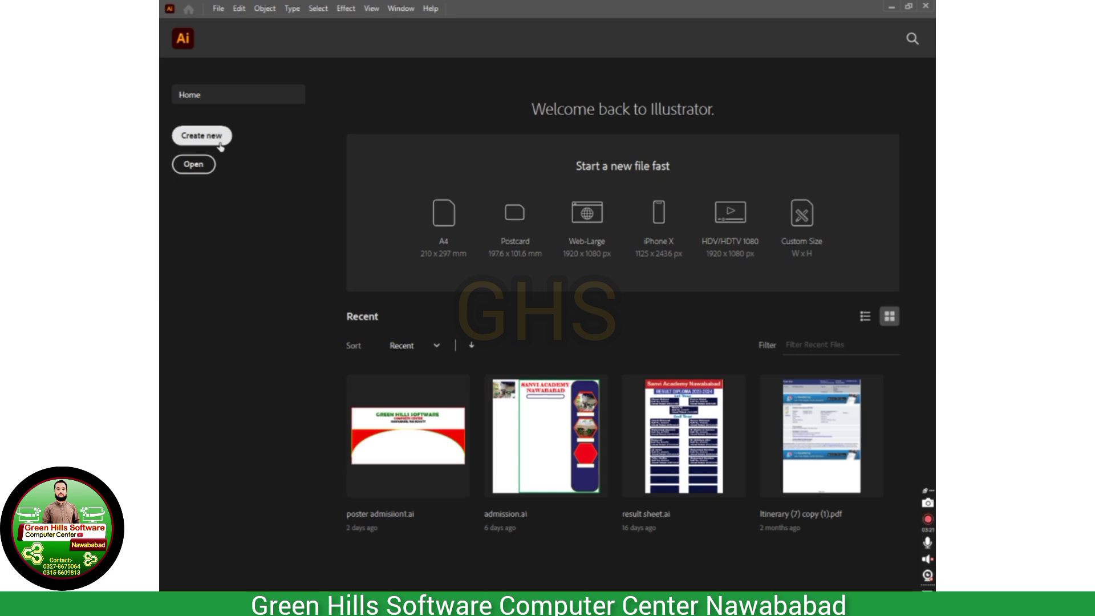
# Open the New Document dialog and browse the preset categories, ending on Art & Illustration
pyautogui.click(217, 136)
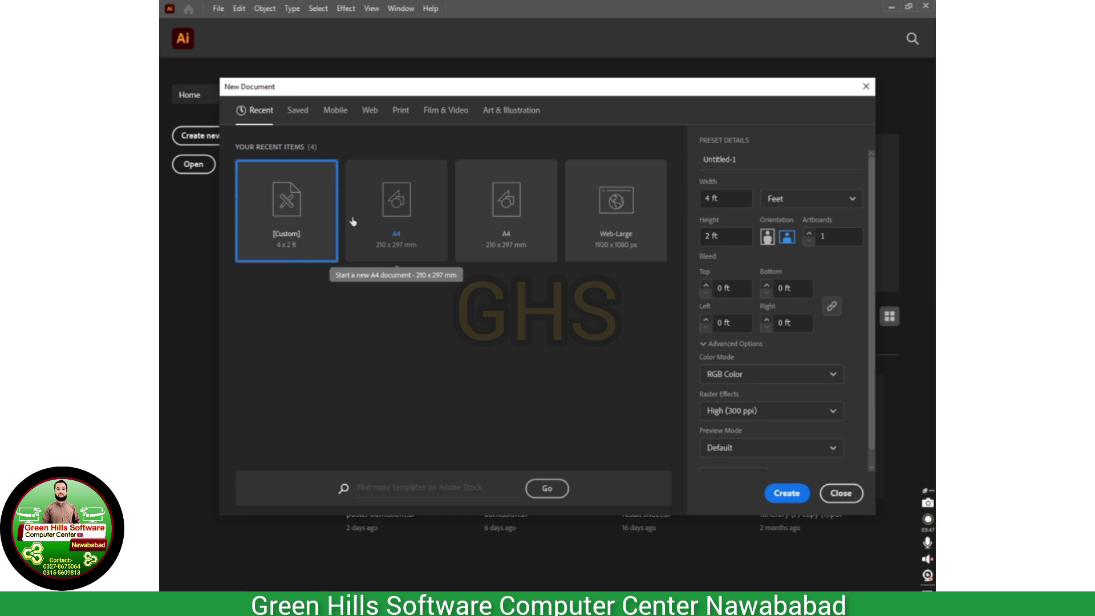
pyautogui.click(308, 115)
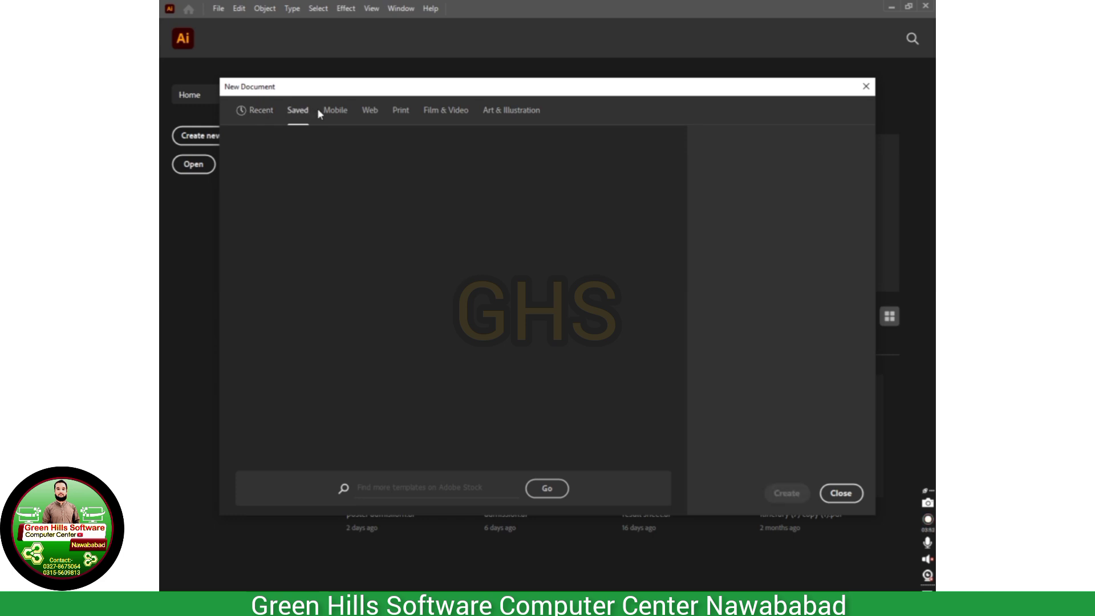
pyautogui.click(330, 111)
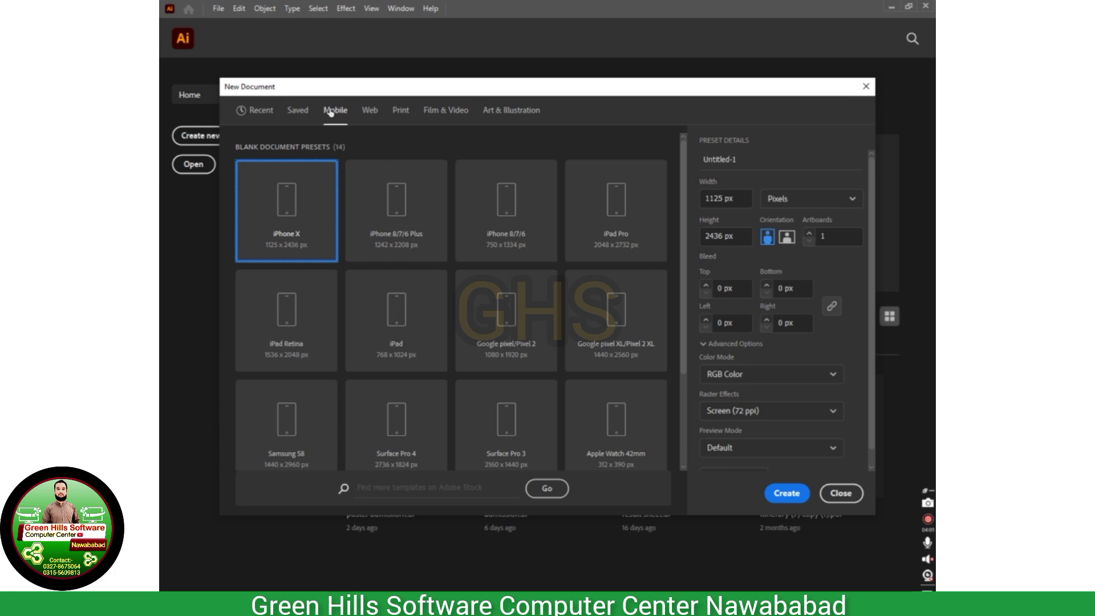
pyautogui.click(368, 110)
pyautogui.click(401, 113)
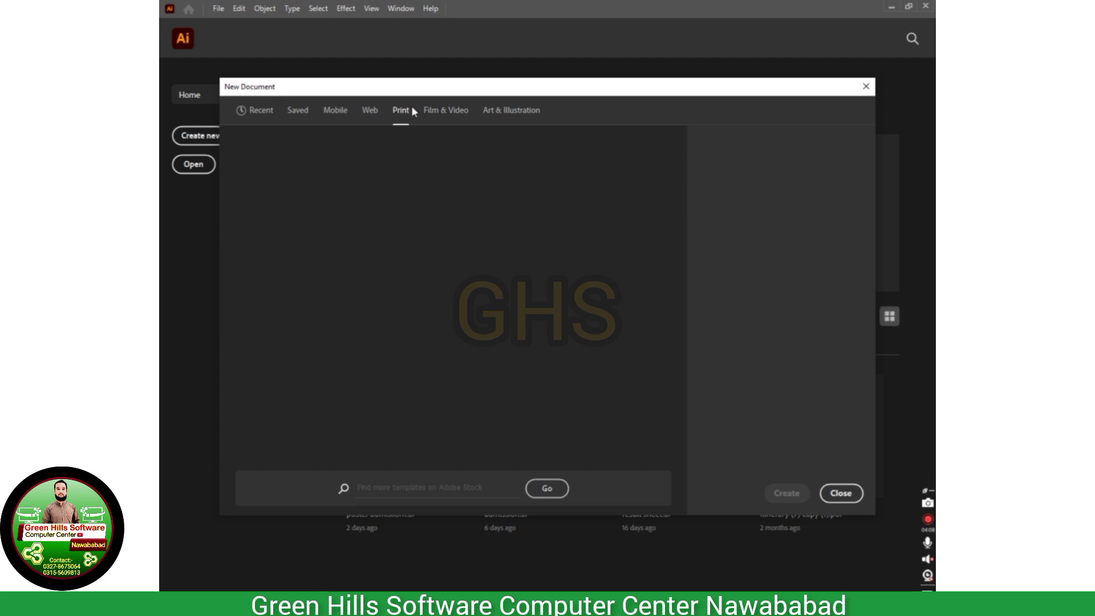
pyautogui.click(443, 112)
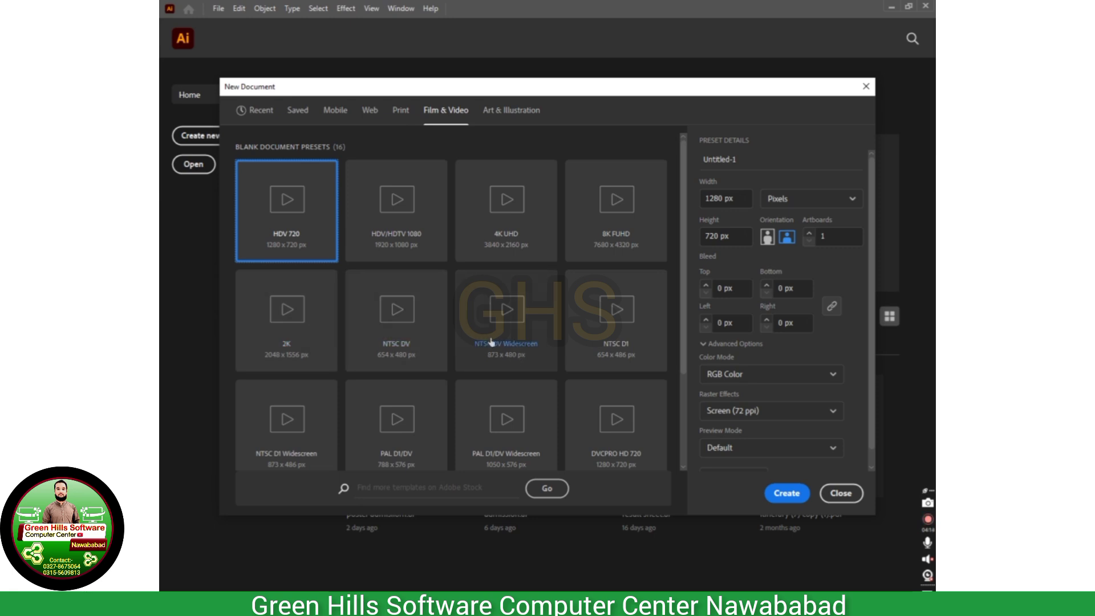
pyautogui.scroll(-3, 374, 372)
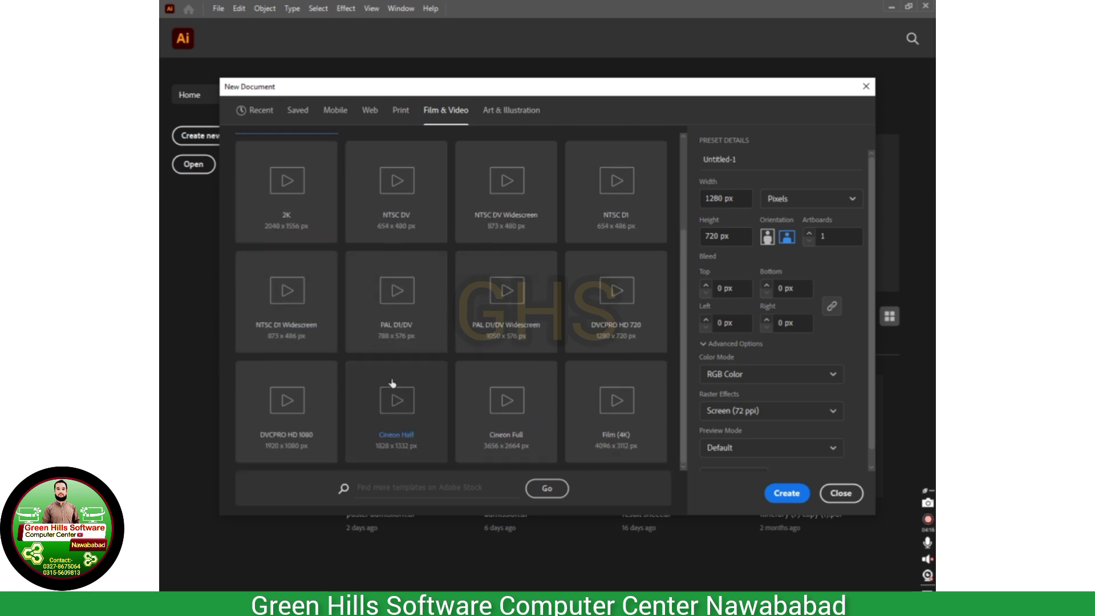
pyautogui.scroll(3, 414, 396)
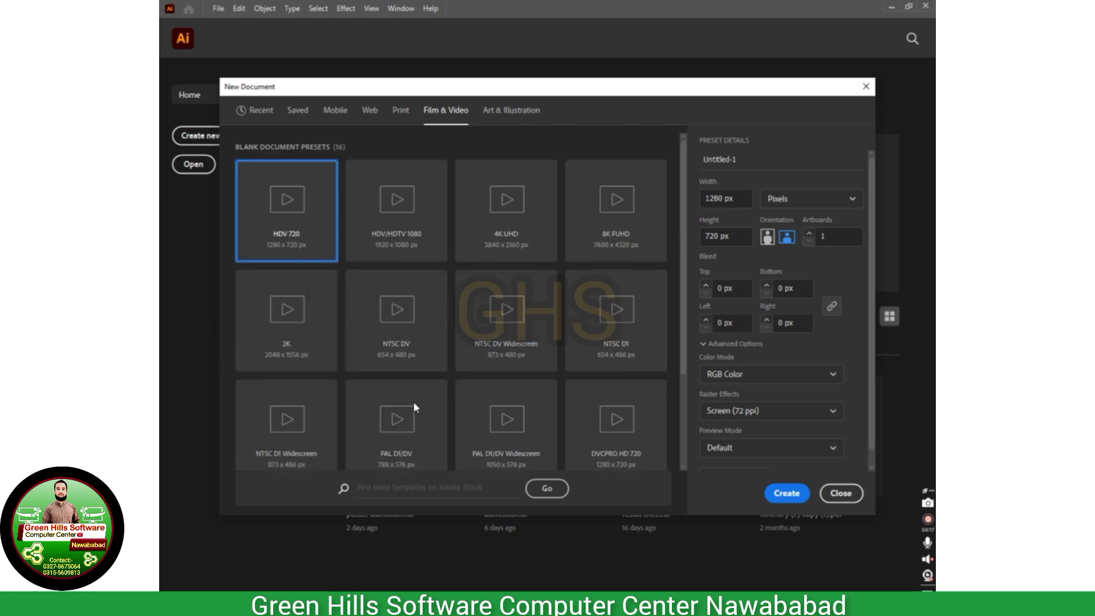
pyautogui.click(513, 114)
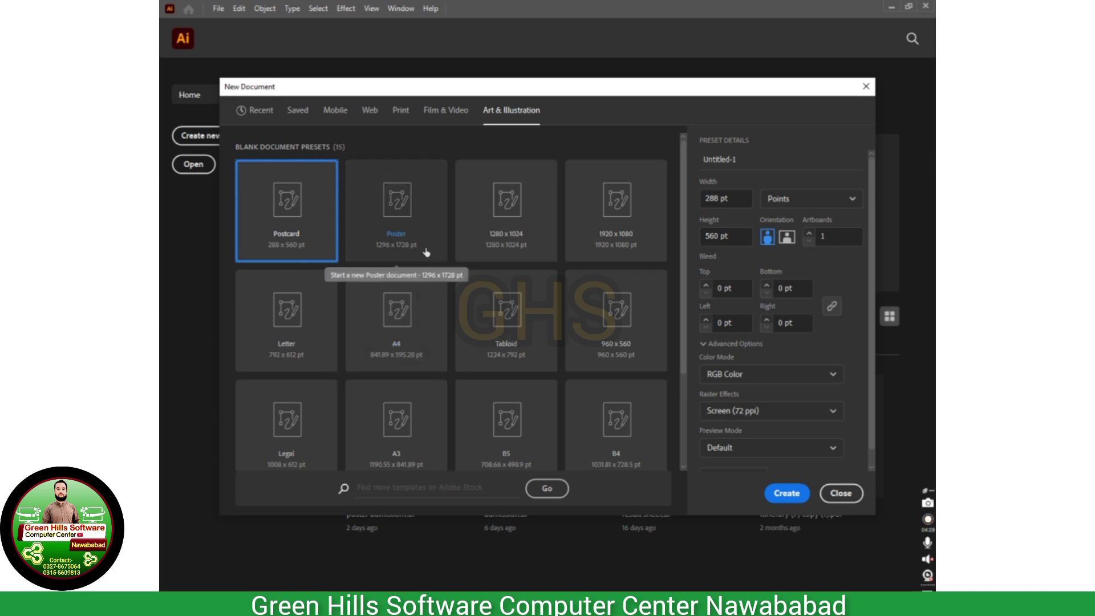
# Rename Untitled-1 to the author's name followed by '(Advertisment Poster: Shoes)'
pyautogui.click(727, 162)
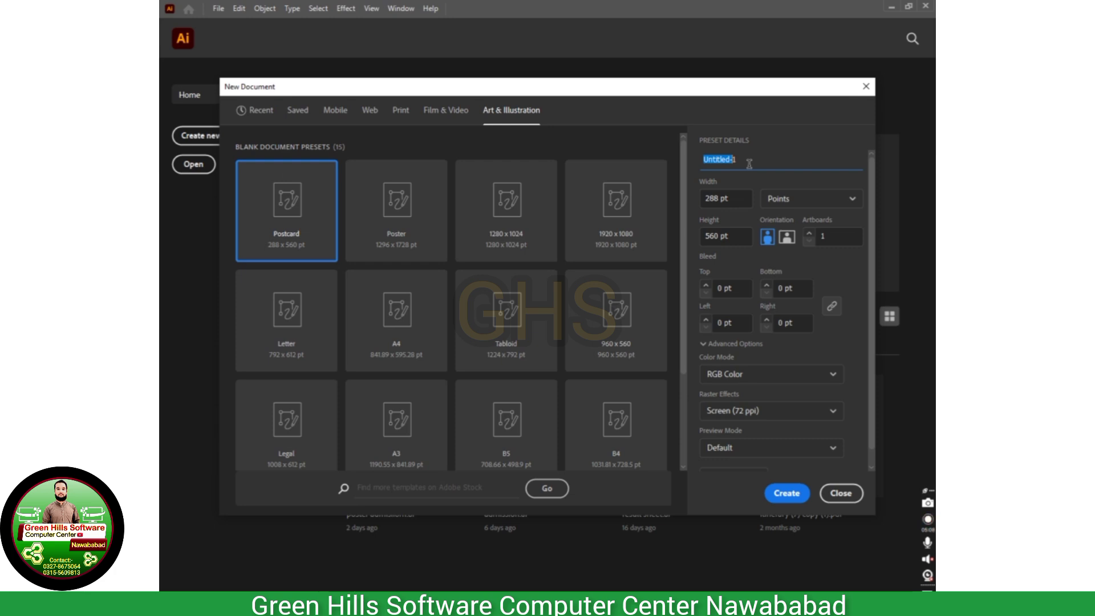
pyautogui.write('Aqib Mehmood 1')
pyautogui.click(749, 162)
pyautogui.write('(Advertisment Poster')
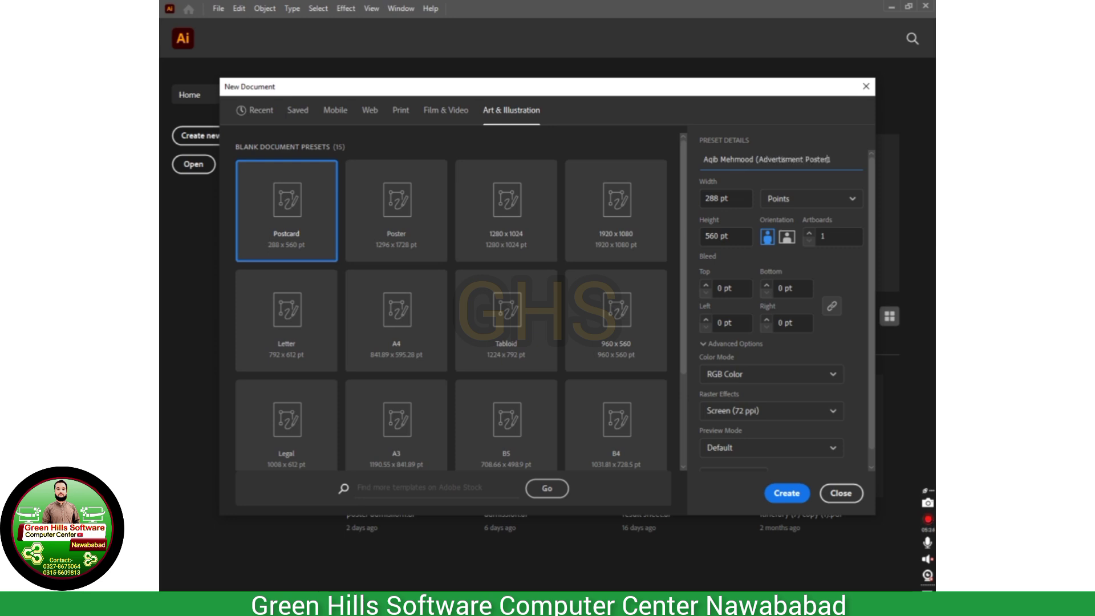
pyautogui.write(': Shoes)')
# Switch the document units to Feet and enter an 8 ft width and 4 ft height
pyautogui.click(773, 201)
pyautogui.click(781, 221)
pyautogui.click(794, 204)
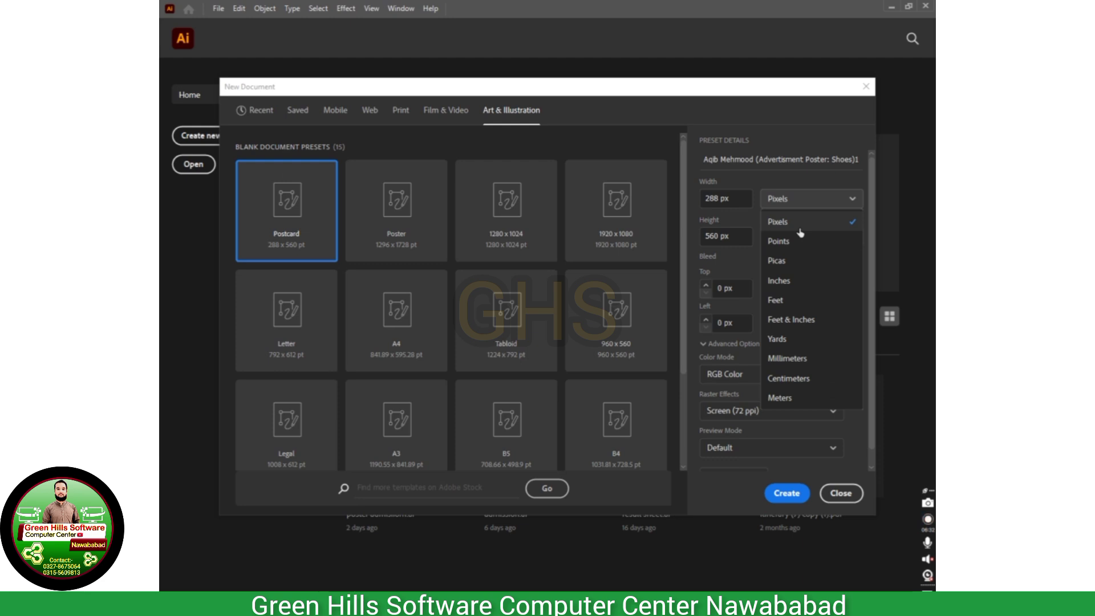
pyautogui.click(787, 296)
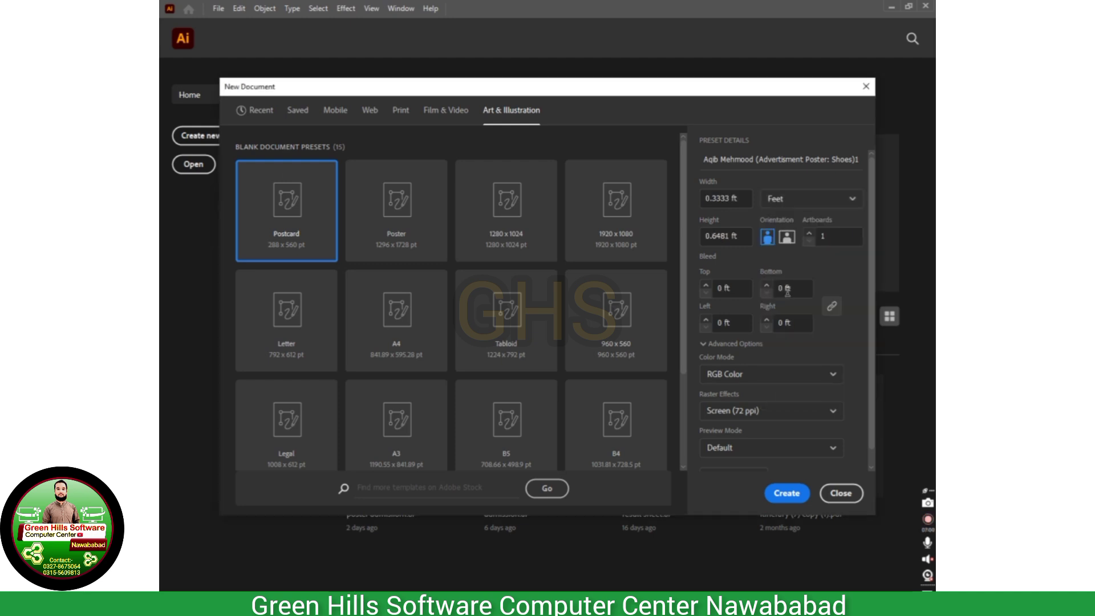
pyautogui.click(727, 197)
pyautogui.doubleClick(714, 198)
pyautogui.write('8')
pyautogui.doubleClick(725, 235)
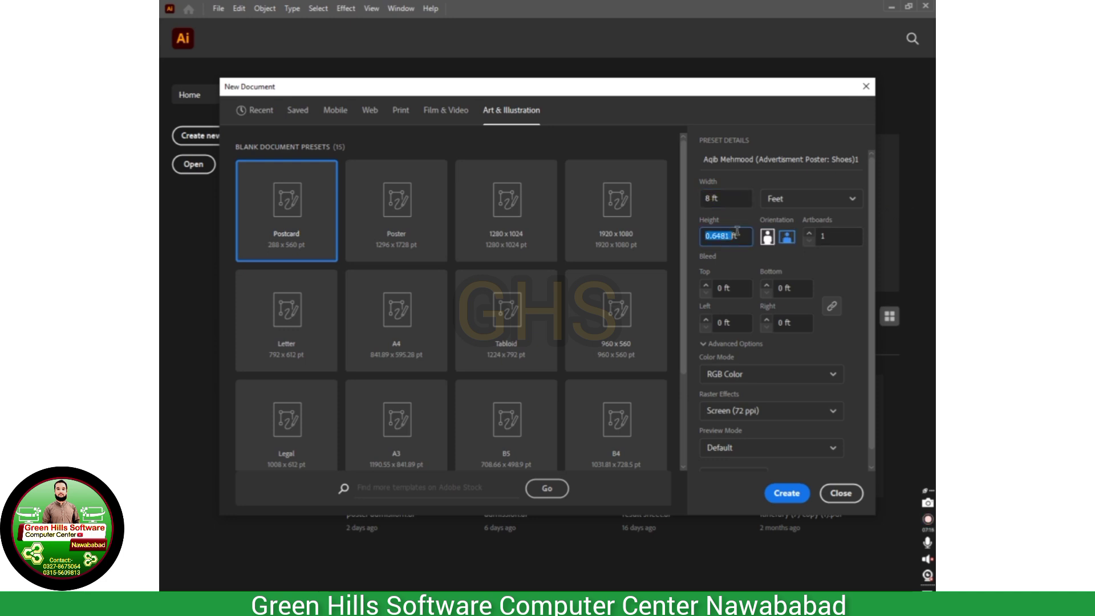
pyautogui.write('4')
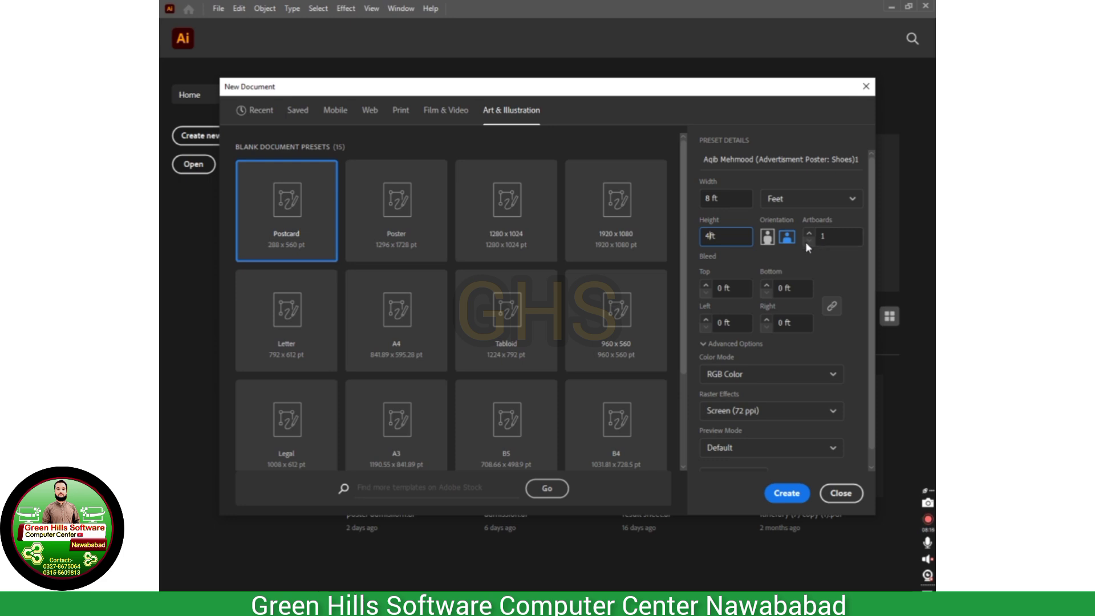
# Confirm the 4 ft height and keep the document at a single artboard
pyautogui.click(839, 233)
pyautogui.click(809, 232)
pyautogui.click(809, 232)
pyautogui.click(808, 232)
pyautogui.click(808, 241)
pyautogui.click(808, 240)
pyautogui.click(809, 241)
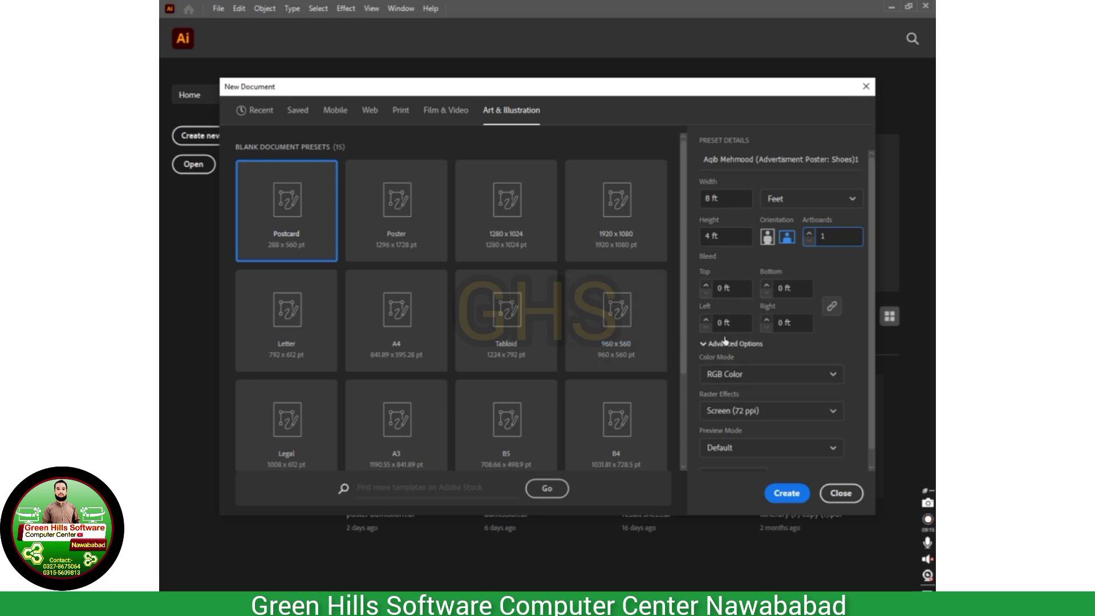
pyautogui.click(736, 375)
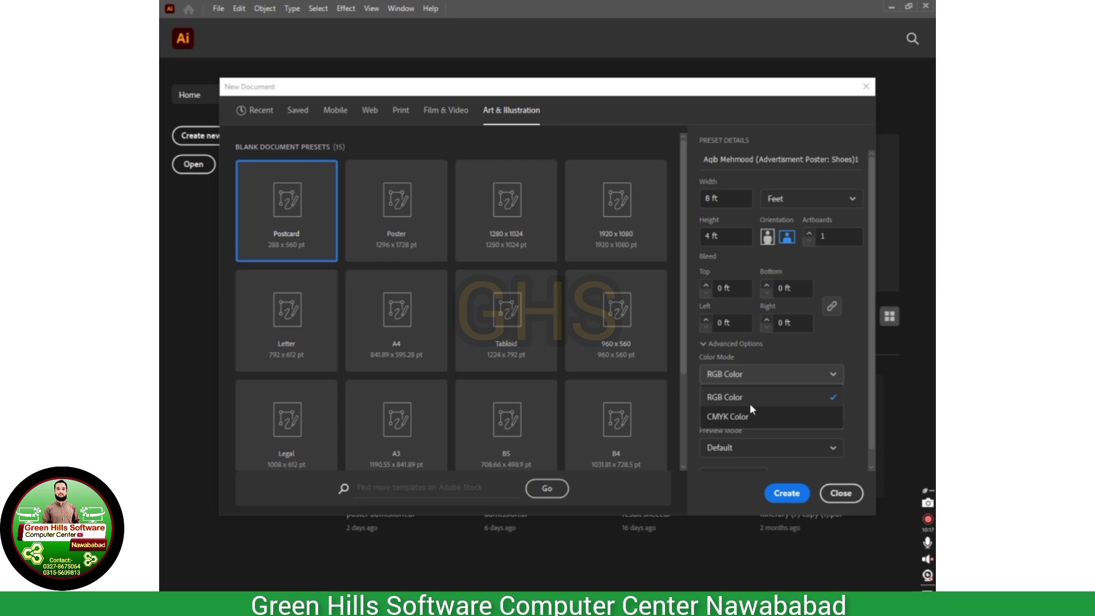
# Set Color Mode to CMYK Color and Raster Effects to High (300 ppi)
pyautogui.click(748, 398)
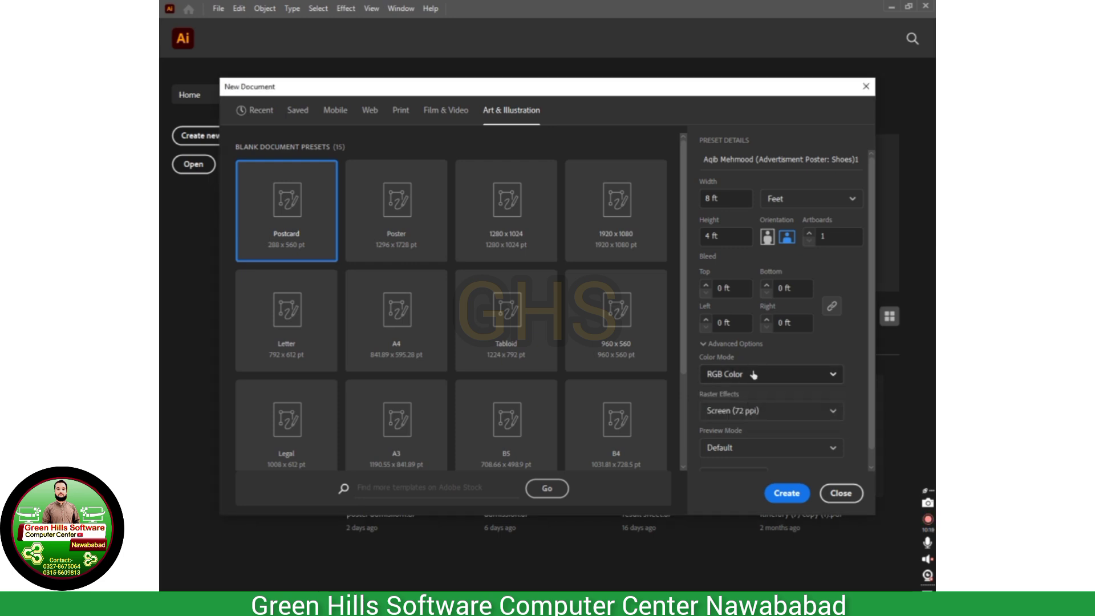
pyautogui.click(752, 374)
pyautogui.click(754, 415)
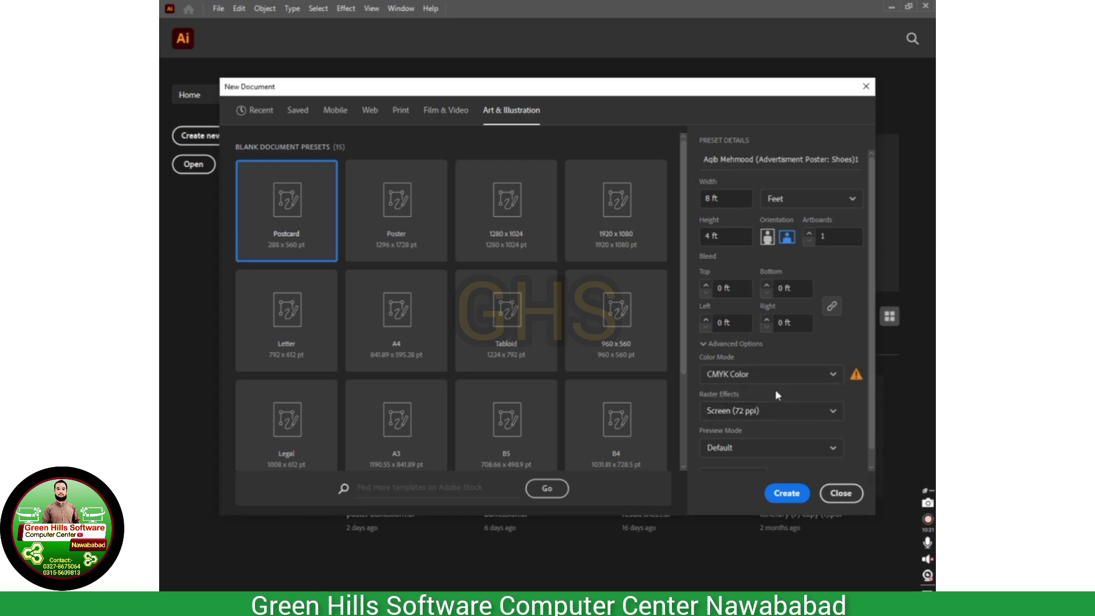
pyautogui.click(743, 415)
pyautogui.click(745, 432)
pyautogui.scroll(-1, 771, 426)
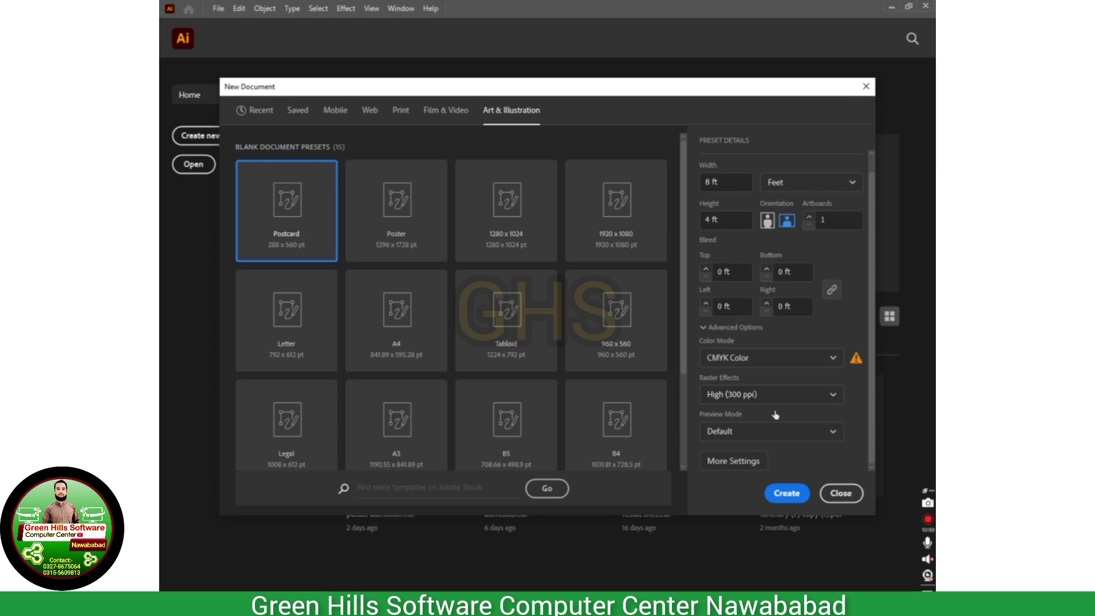
# Create the 8 × 4 ft CMYK document as a blank artboard
pyautogui.click(792, 493)
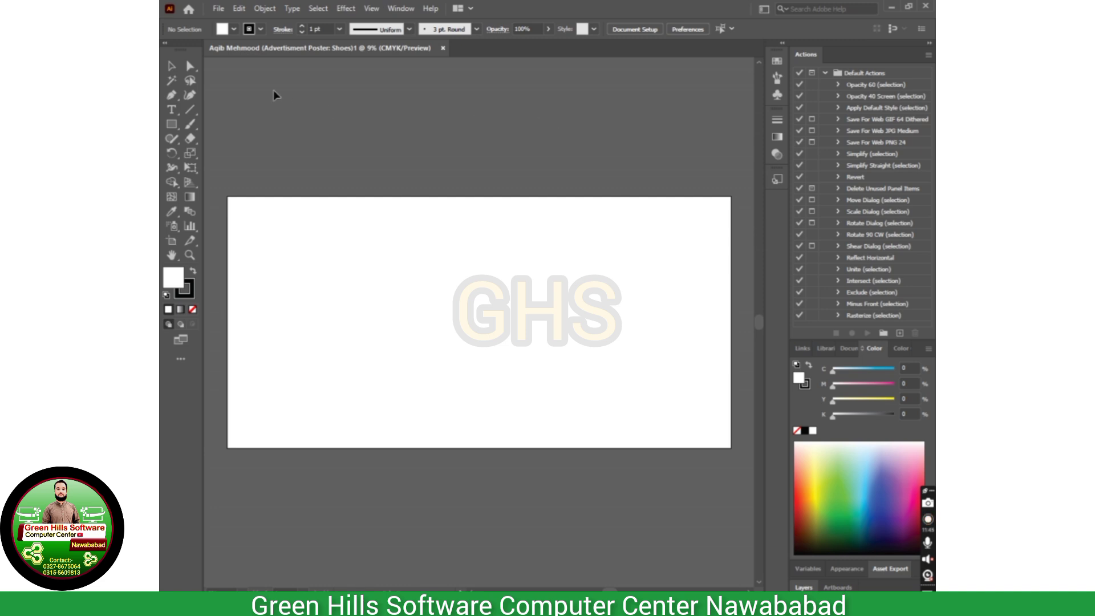
# Start saving the poster and create a folder 'Adobe illustrator lecture' on Local Disk (D:)
pyautogui.click(217, 8)
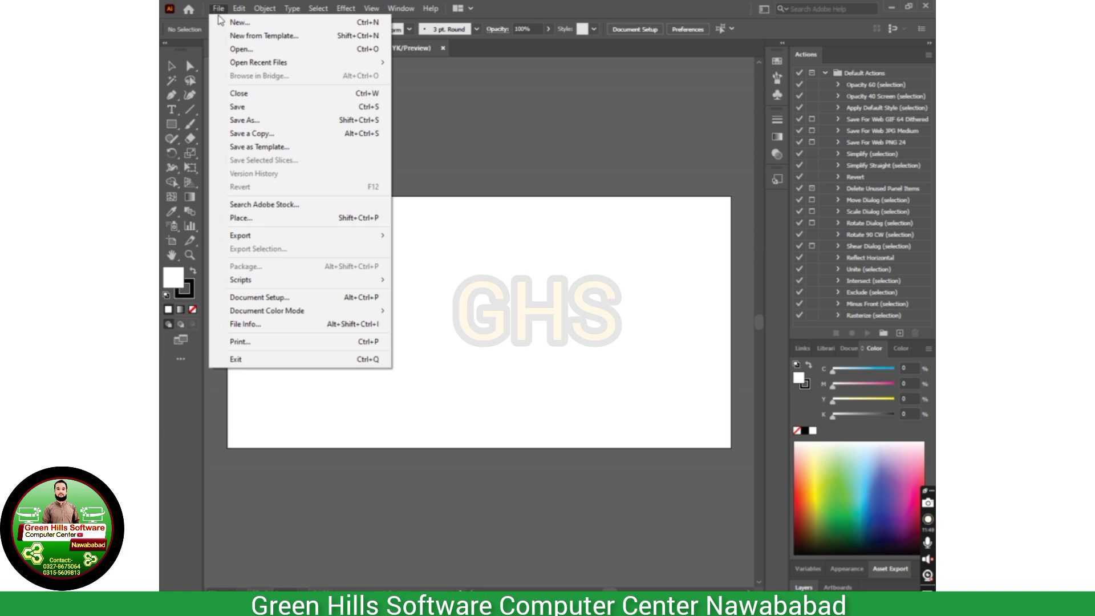
pyautogui.click(377, 110)
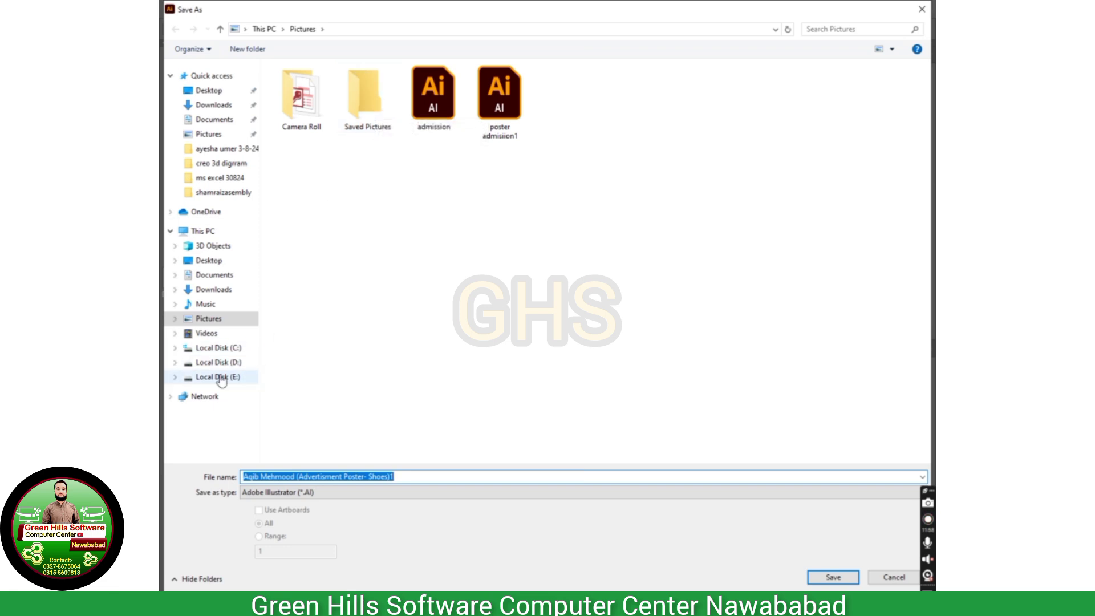
pyautogui.click(220, 378)
pyautogui.click(218, 362)
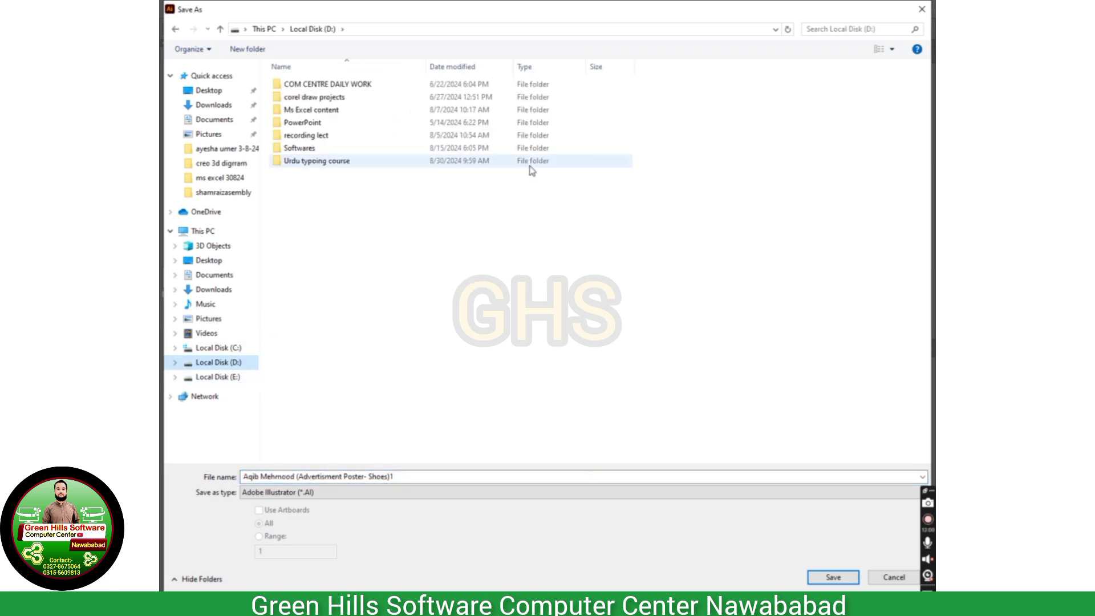
pyautogui.rightClick(500, 258)
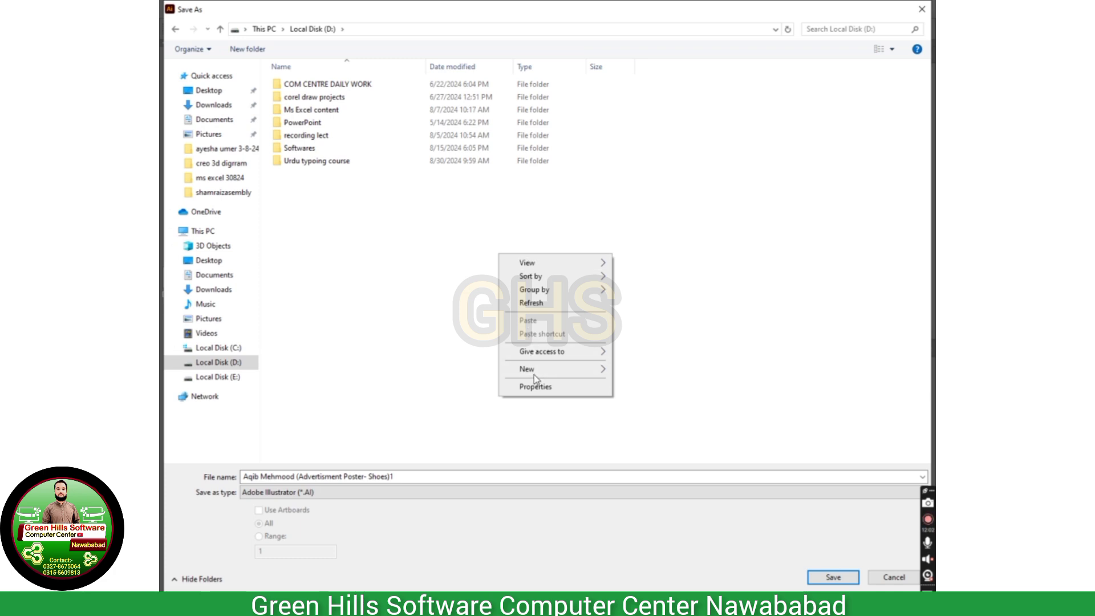
pyautogui.moveTo(532, 369)
pyautogui.click(677, 372)
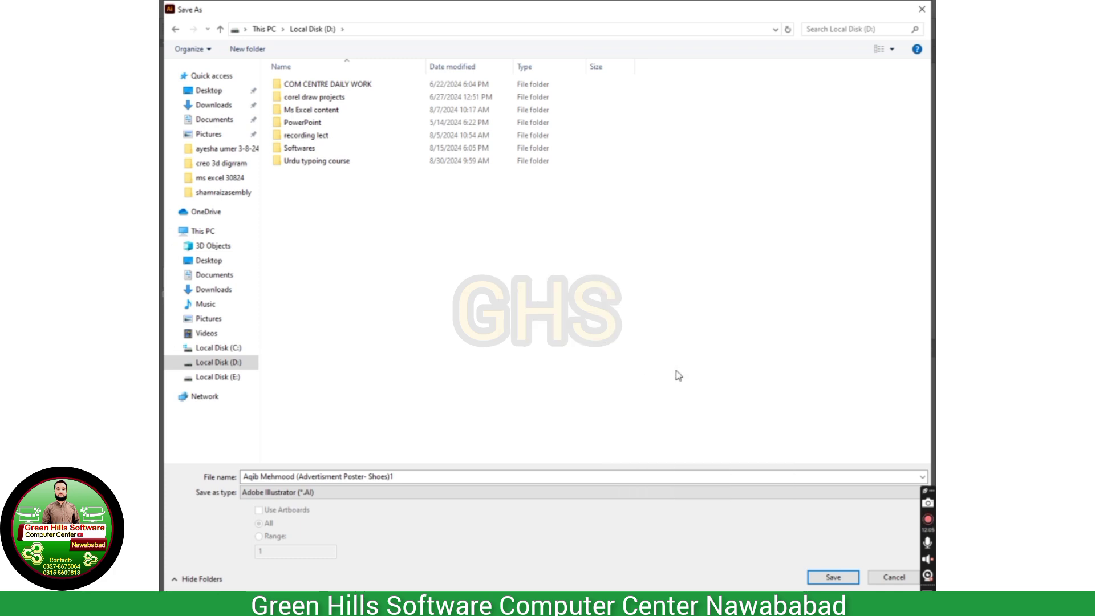
pyautogui.press('BackSpace')
pyautogui.write('Adi')
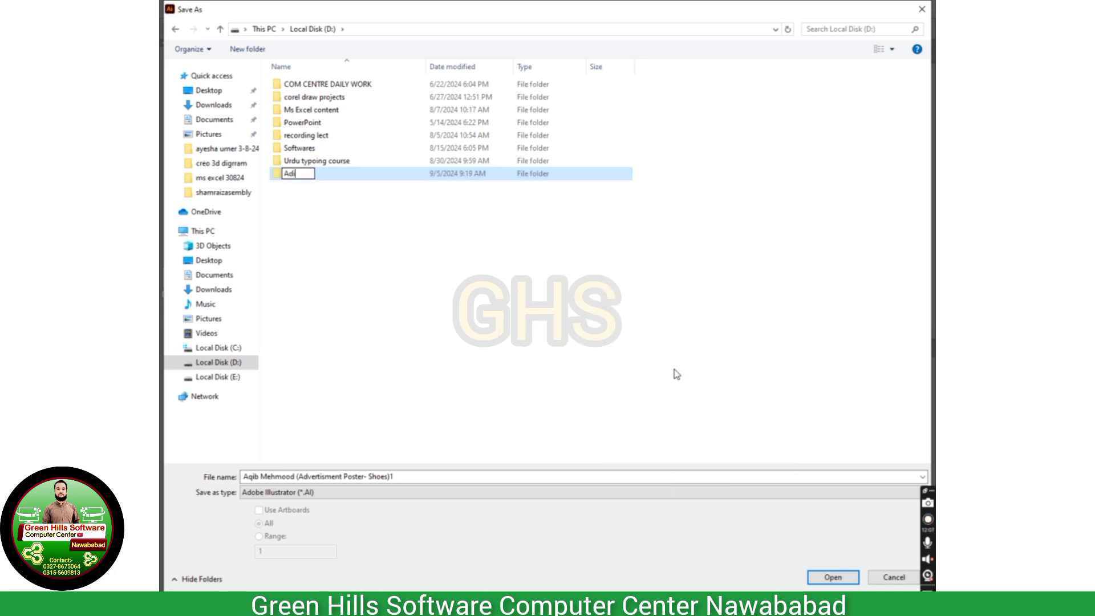
pyautogui.press('BackSpace')
pyautogui.write('obe ill')
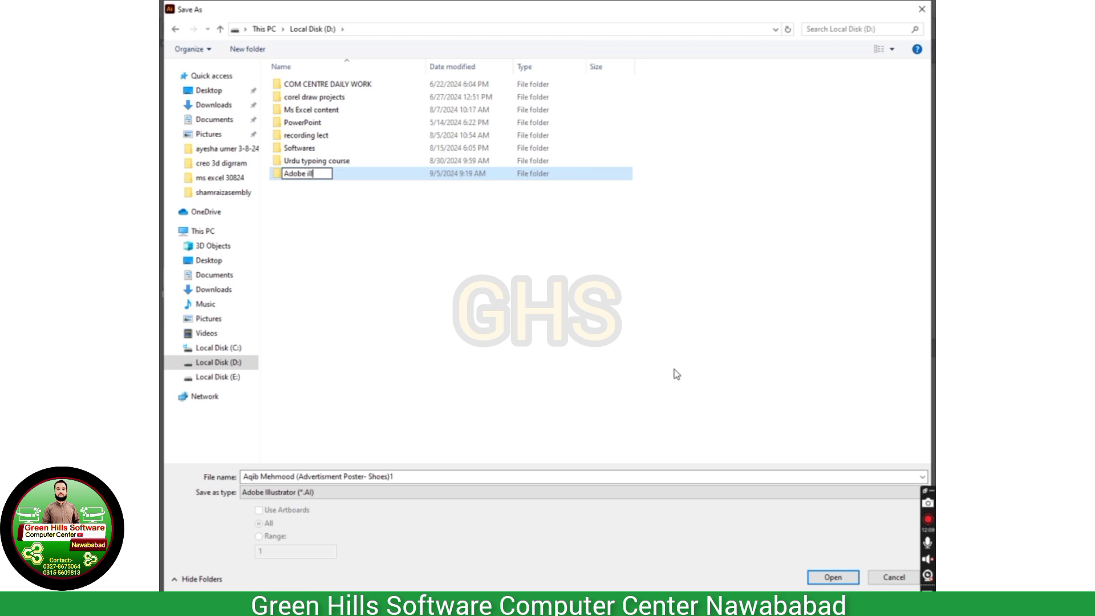
pyautogui.write('ustrator lecture')
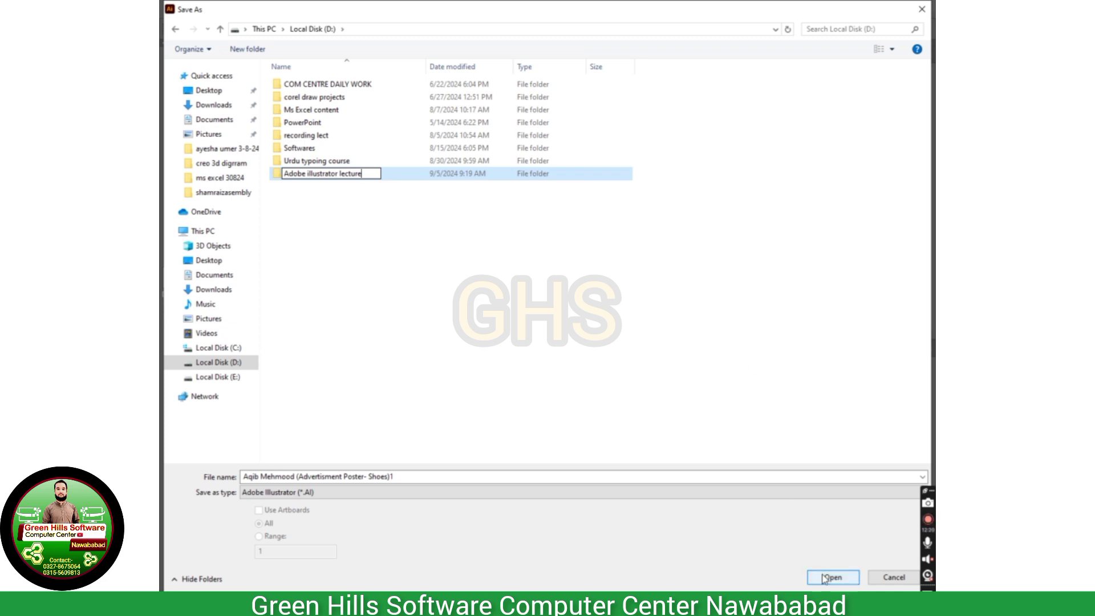
pyautogui.click(823, 578)
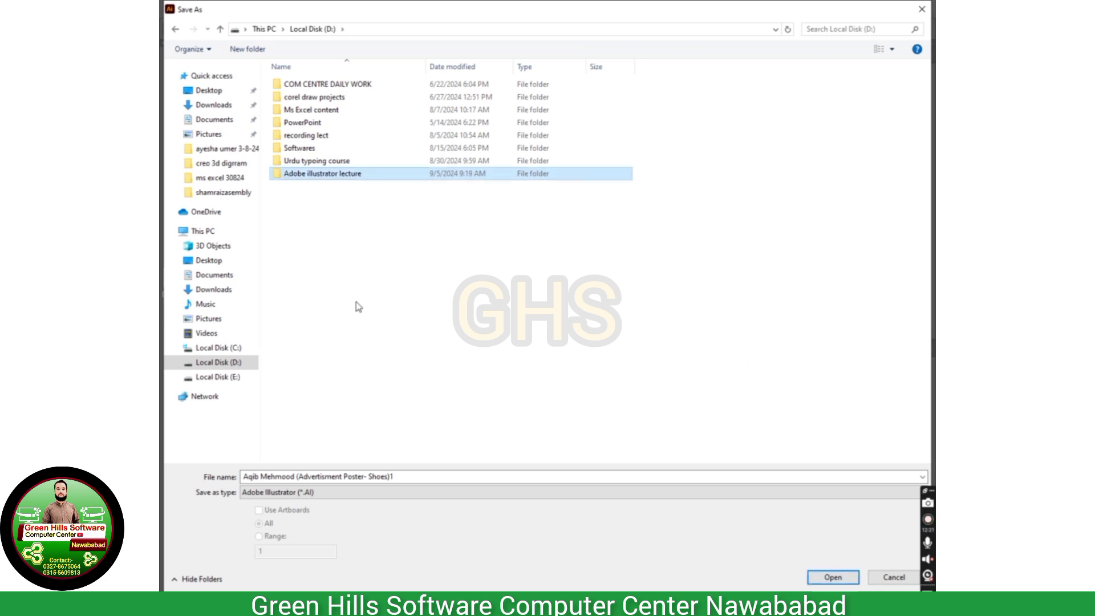
# Open the Adobe illustrator lecture folder and save the poster into it
pyautogui.click(833, 577)
pyautogui.rightClick(518, 205)
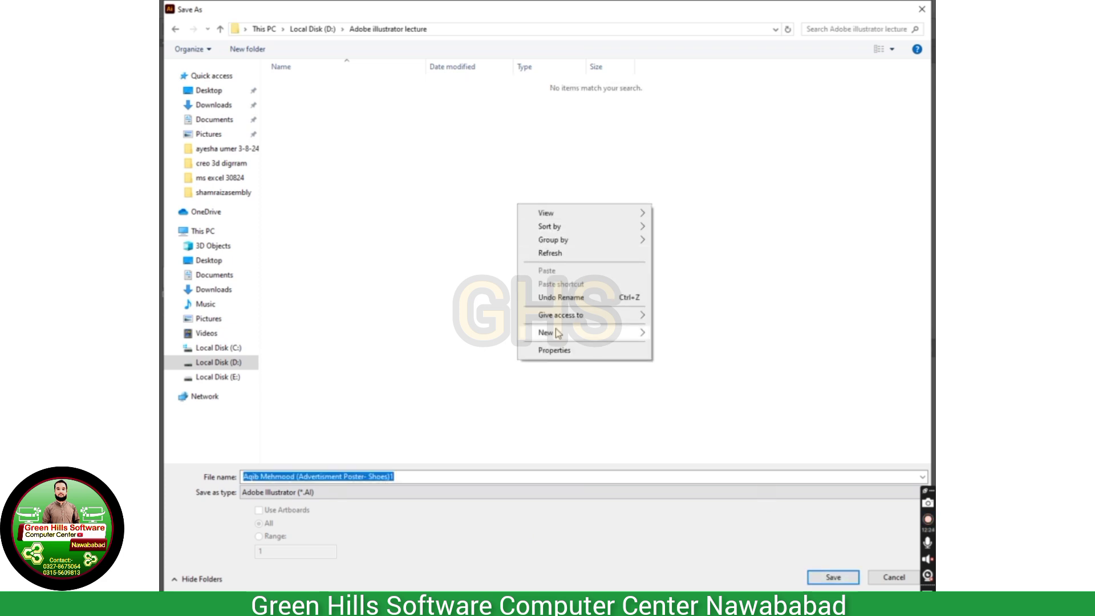
pyautogui.moveTo(548, 333)
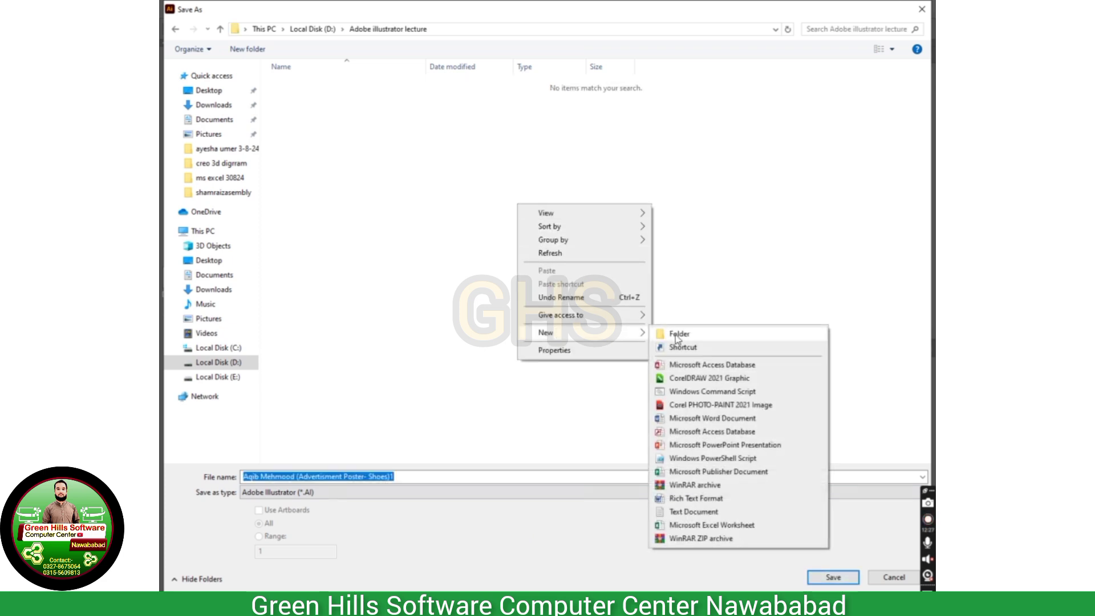
pyautogui.click(410, 477)
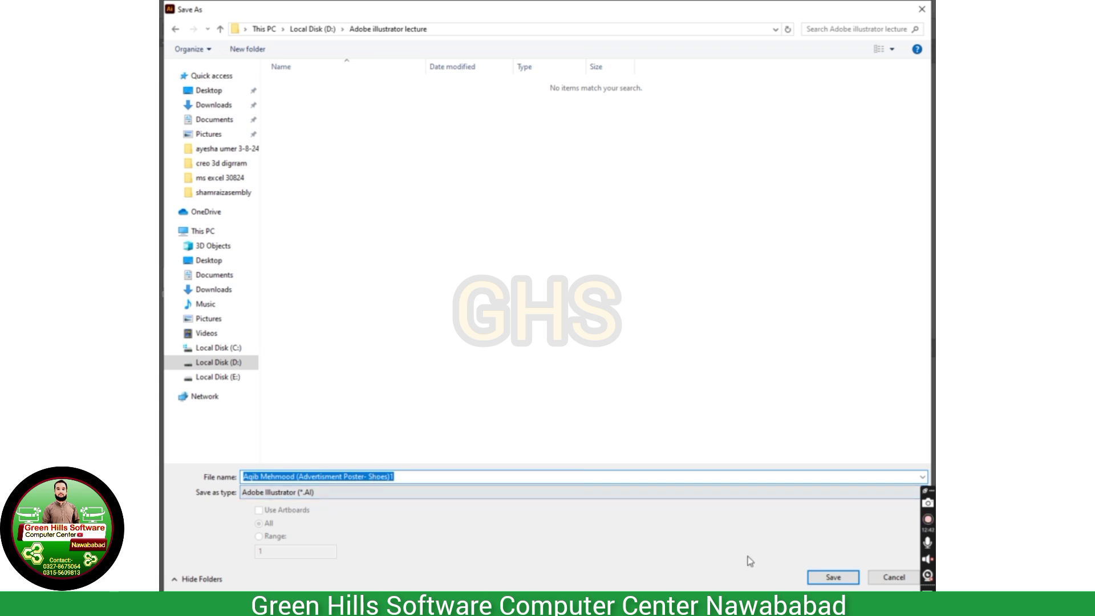
pyautogui.click(845, 579)
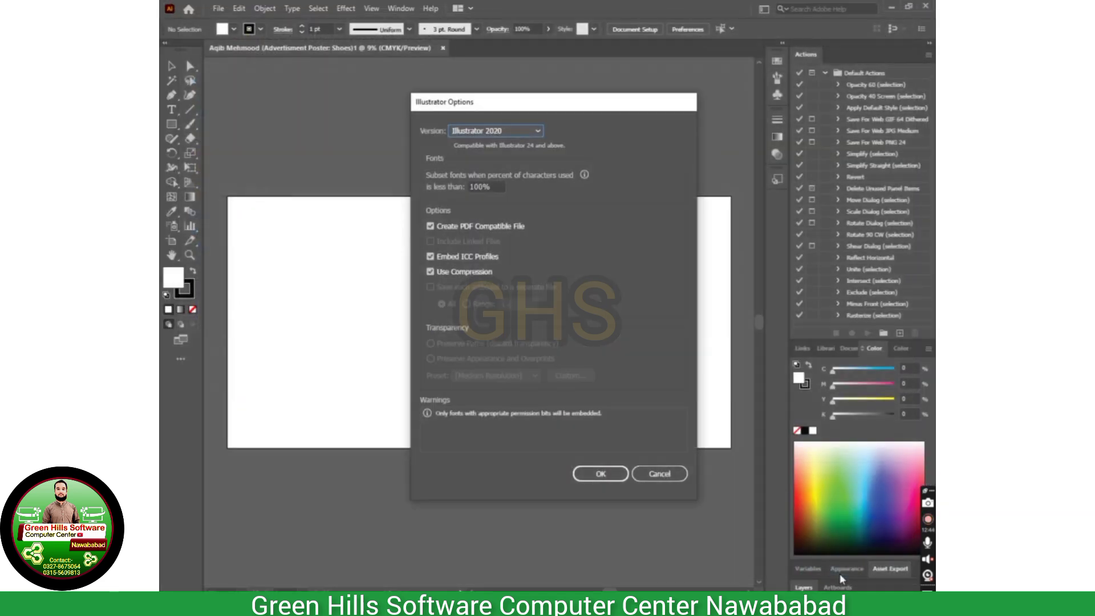
# Accept the Illustrator 2020 options to finish saving the poster as an .ai file
pyautogui.click(581, 473)
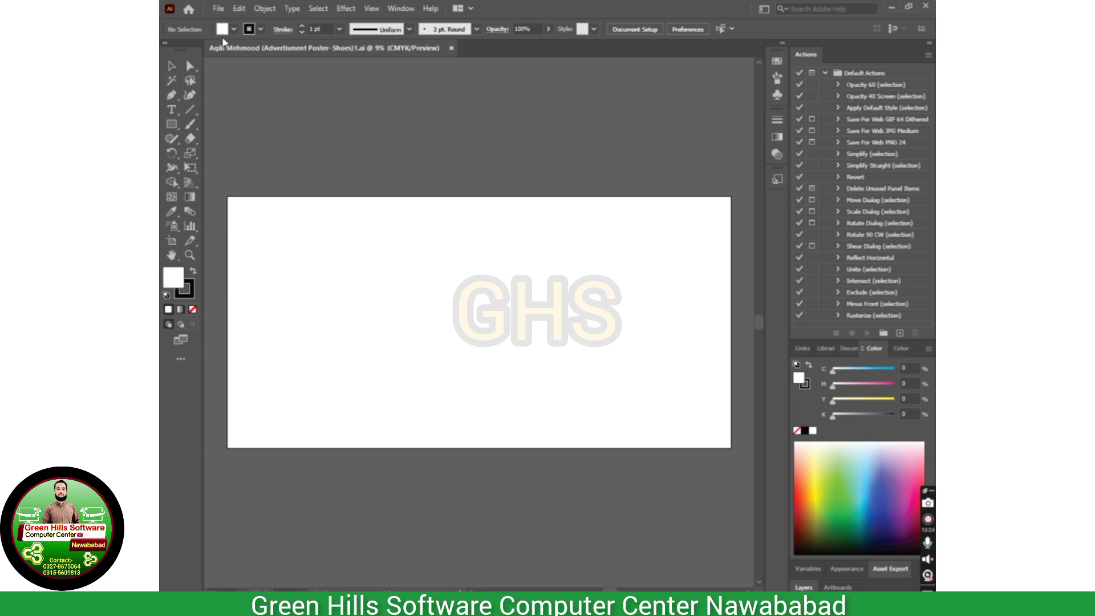
# Look through the File, Type and Window menus
pyautogui.click(220, 7)
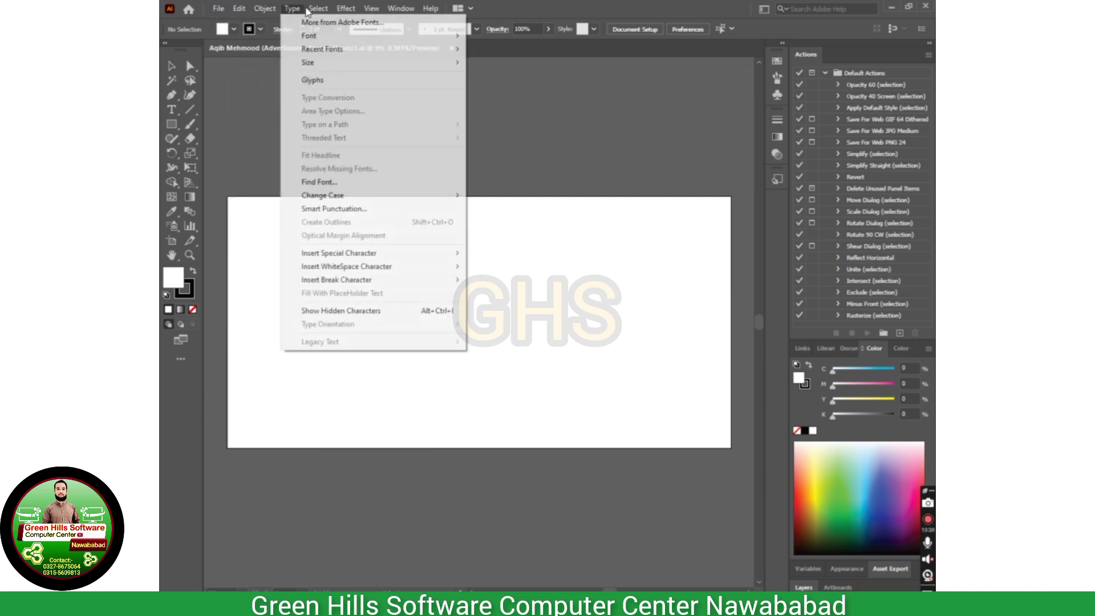
pyautogui.moveTo(432, 5)
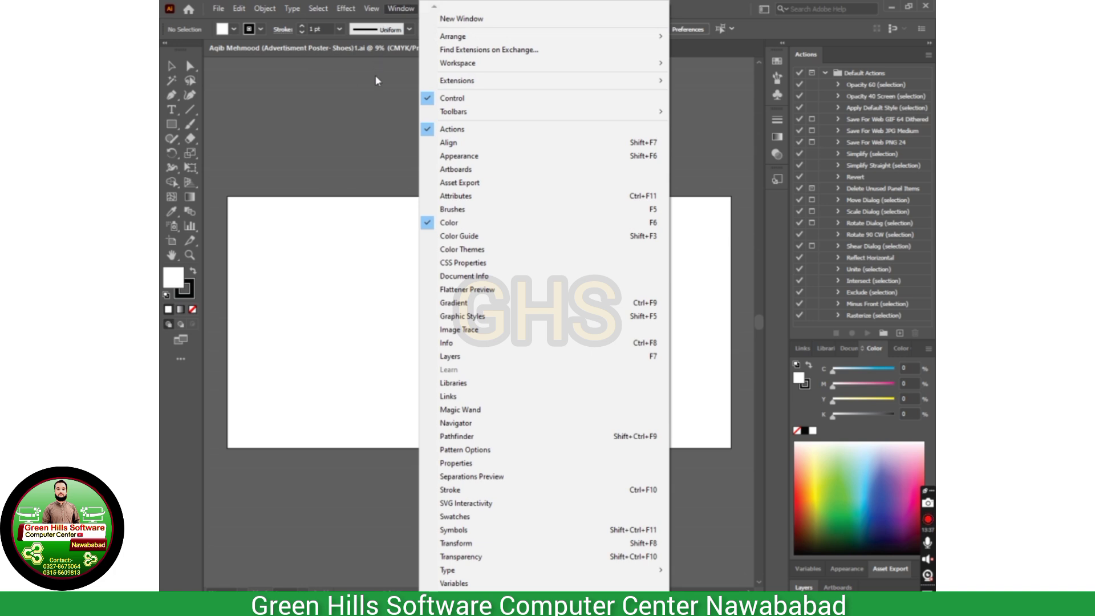
pyautogui.moveTo(230, 11)
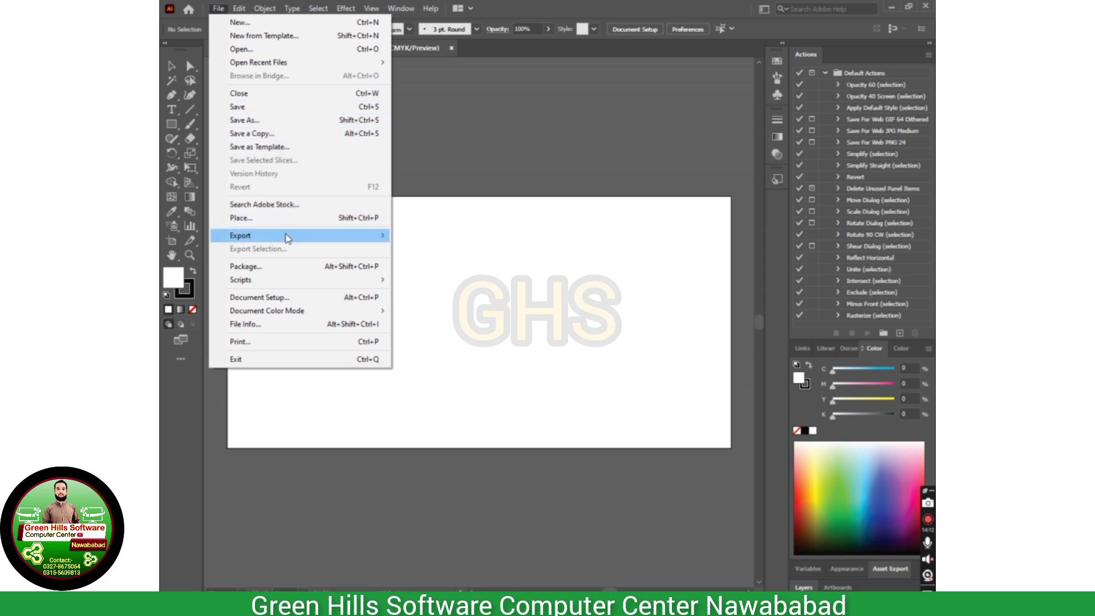
pyautogui.click(322, 330)
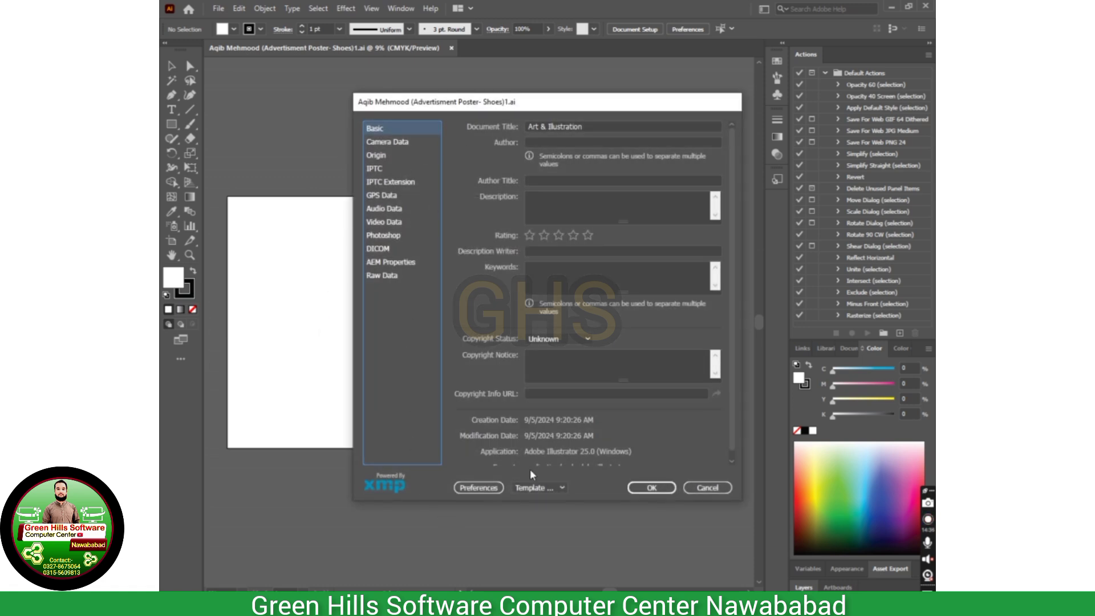
pyautogui.scroll(-1, 677, 461)
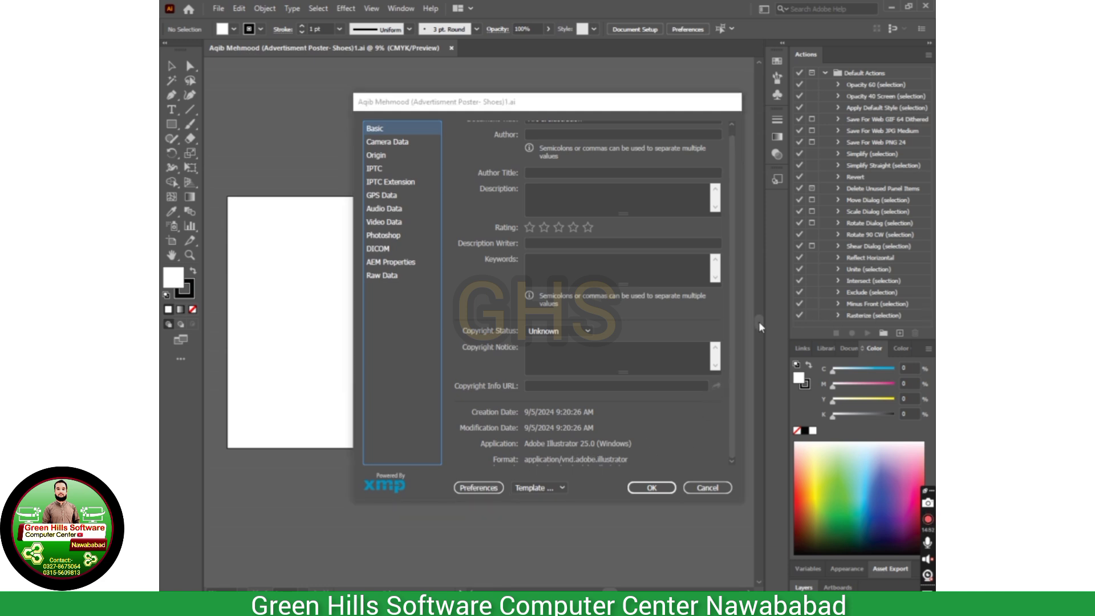
pyautogui.click(730, 461)
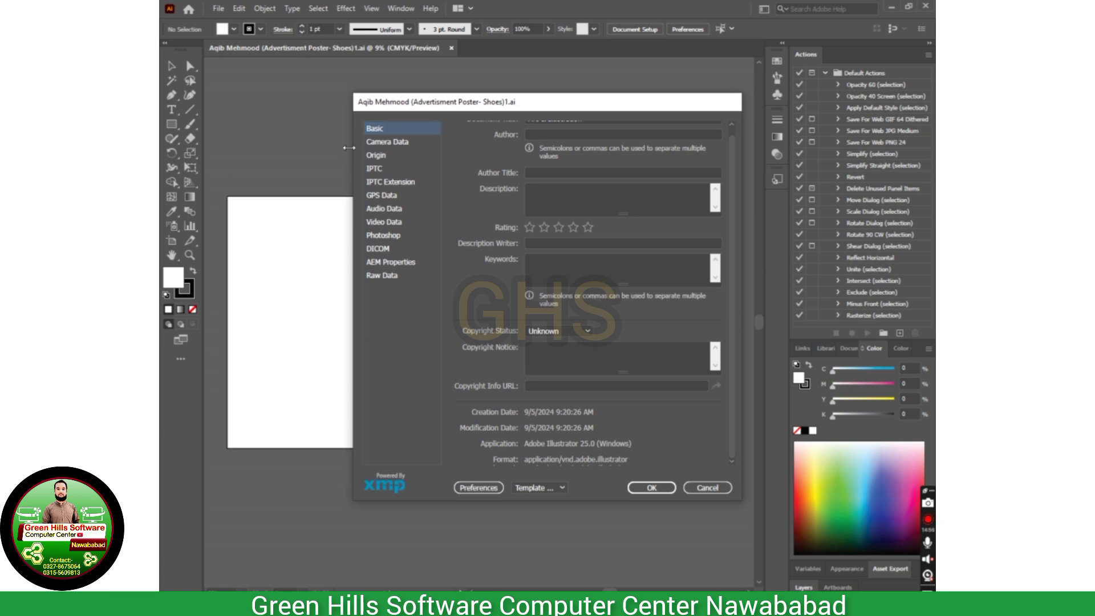
pyautogui.click(647, 488)
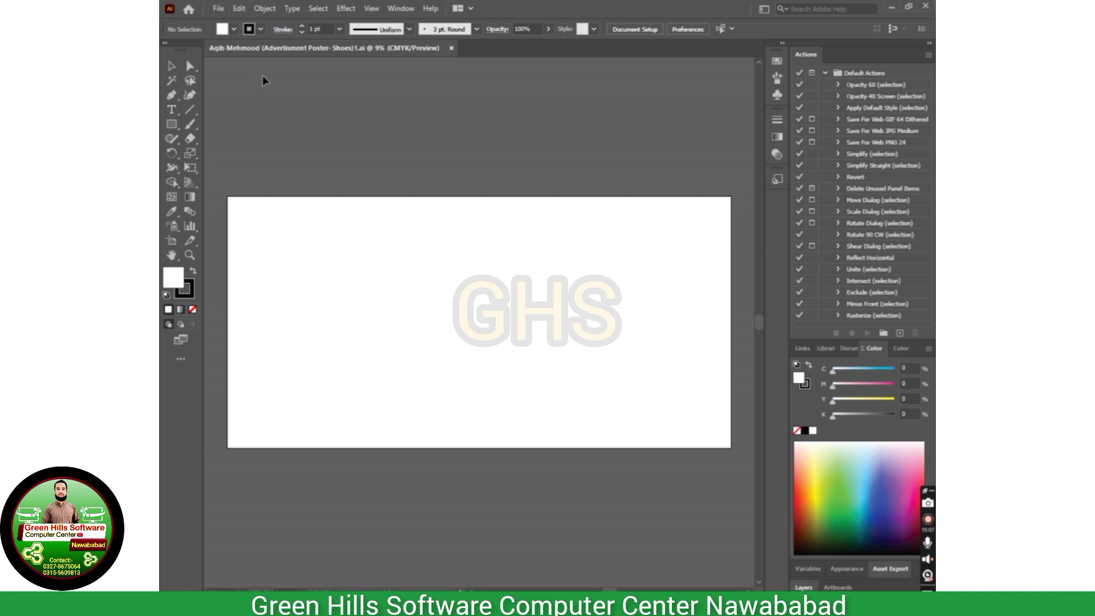
pyautogui.click(165, 46)
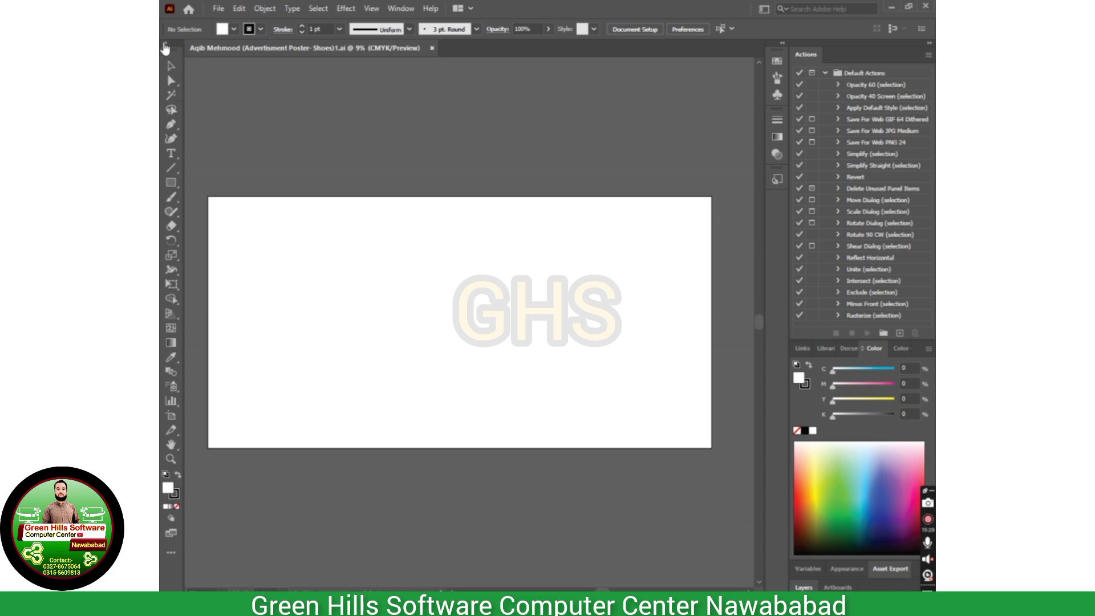
pyautogui.click(165, 45)
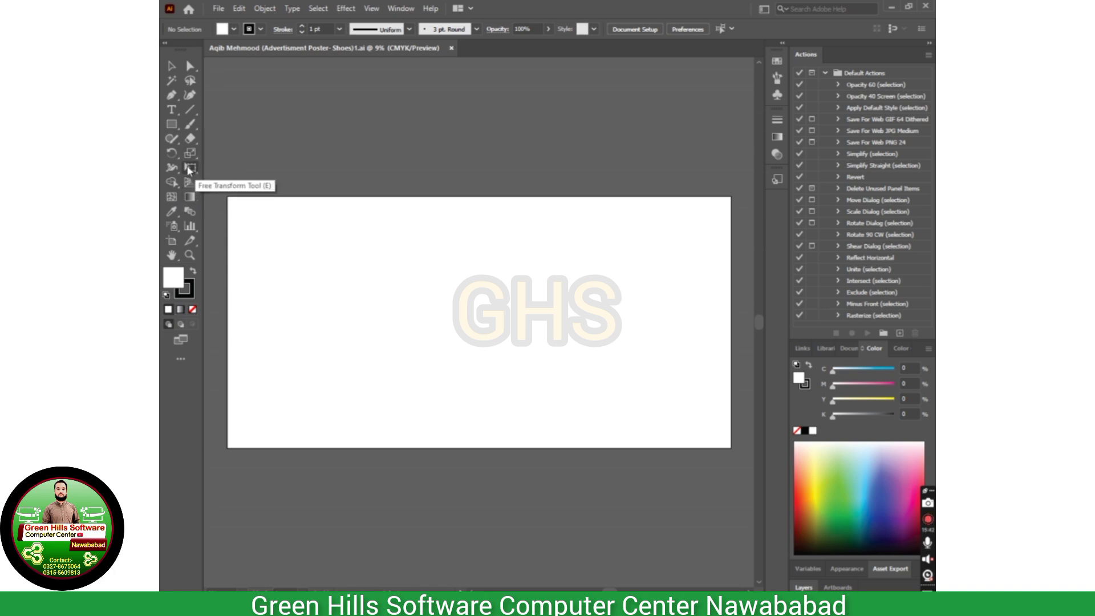
# Switch the toolbar to the Basic tool set via Window > Toolbars
pyautogui.click(401, 7)
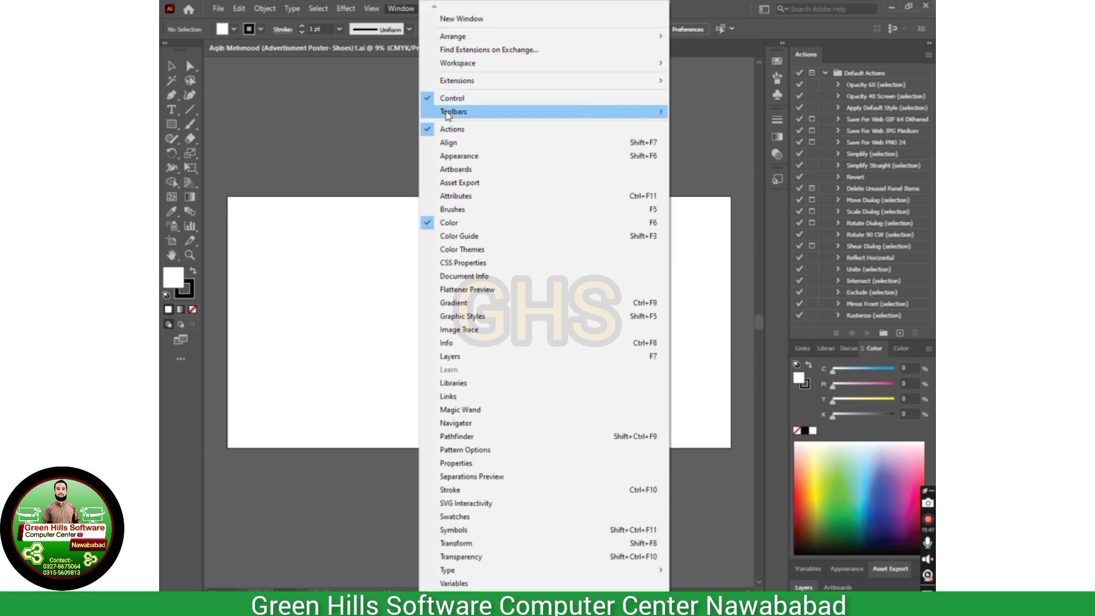
pyautogui.moveTo(448, 114)
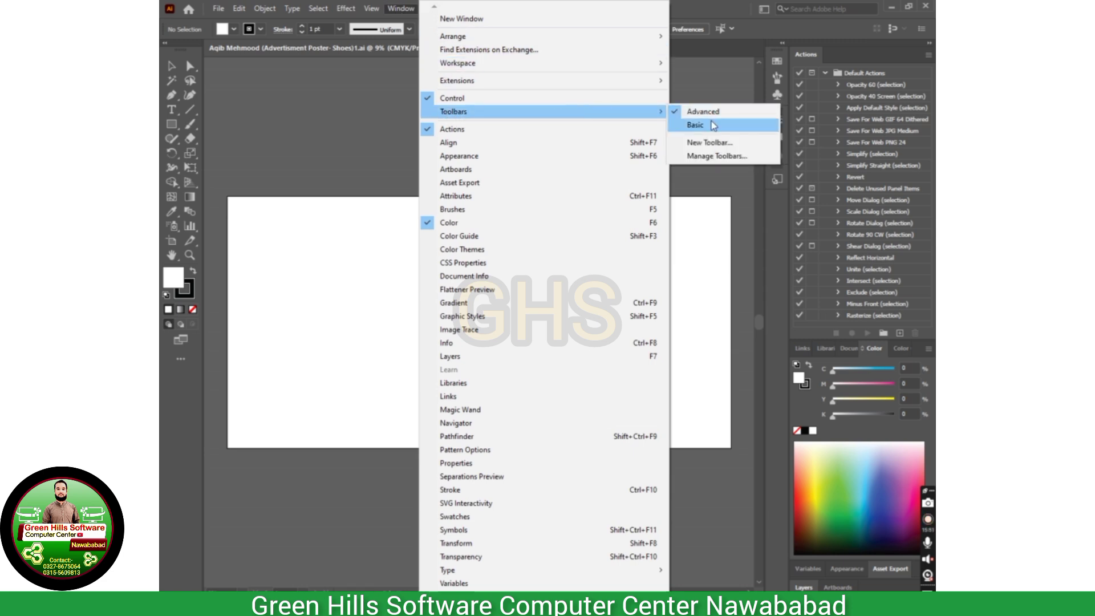
pyautogui.click(695, 125)
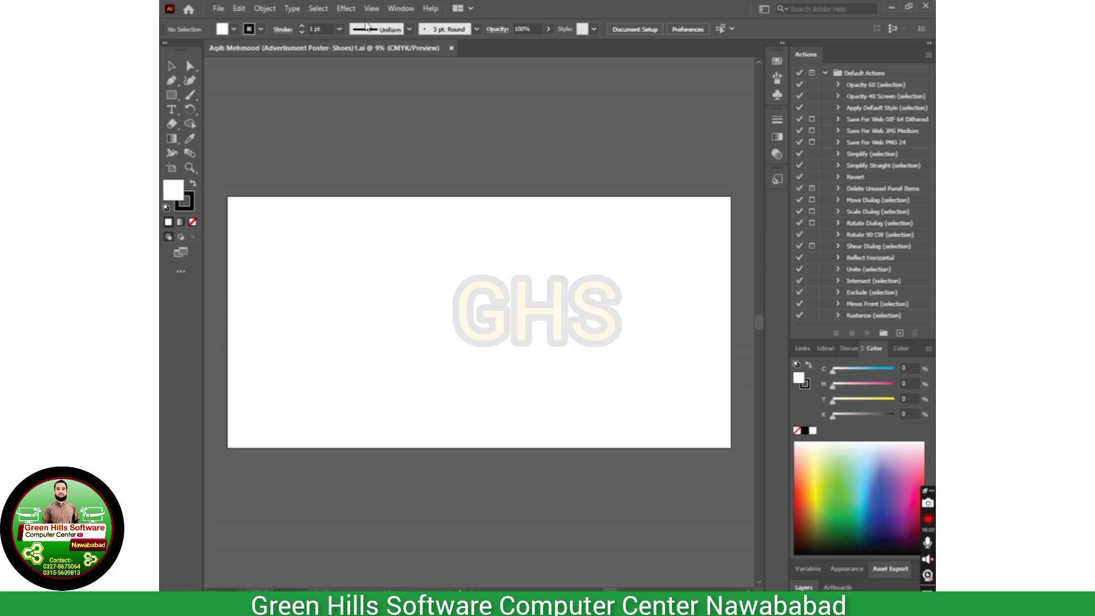
# Switch the toolbar to the Advanced set under Window > Toolbars
pyautogui.click(401, 8)
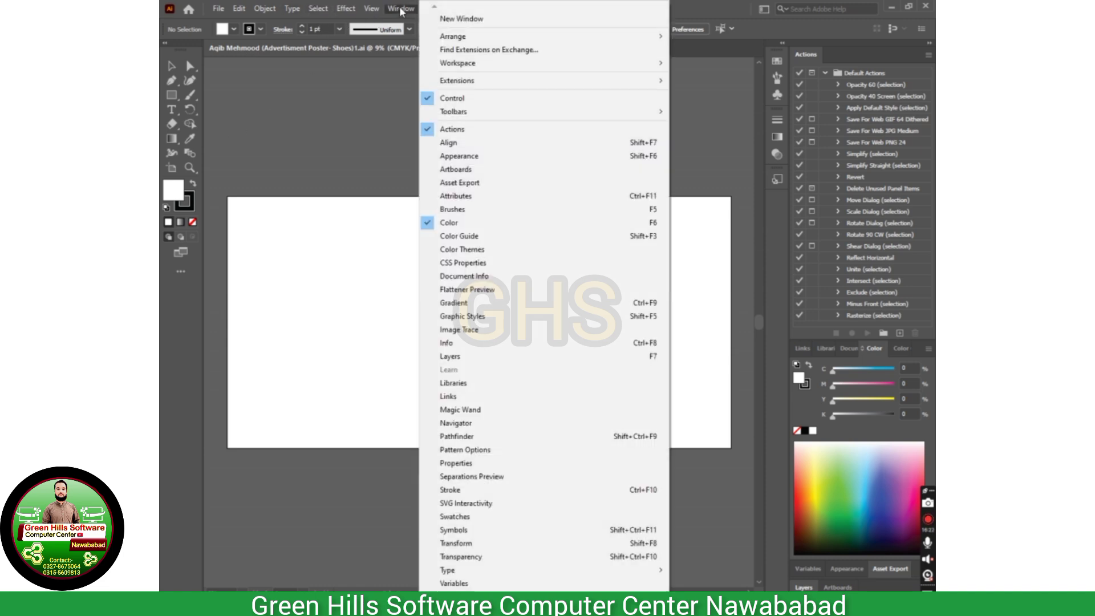
pyautogui.moveTo(439, 113)
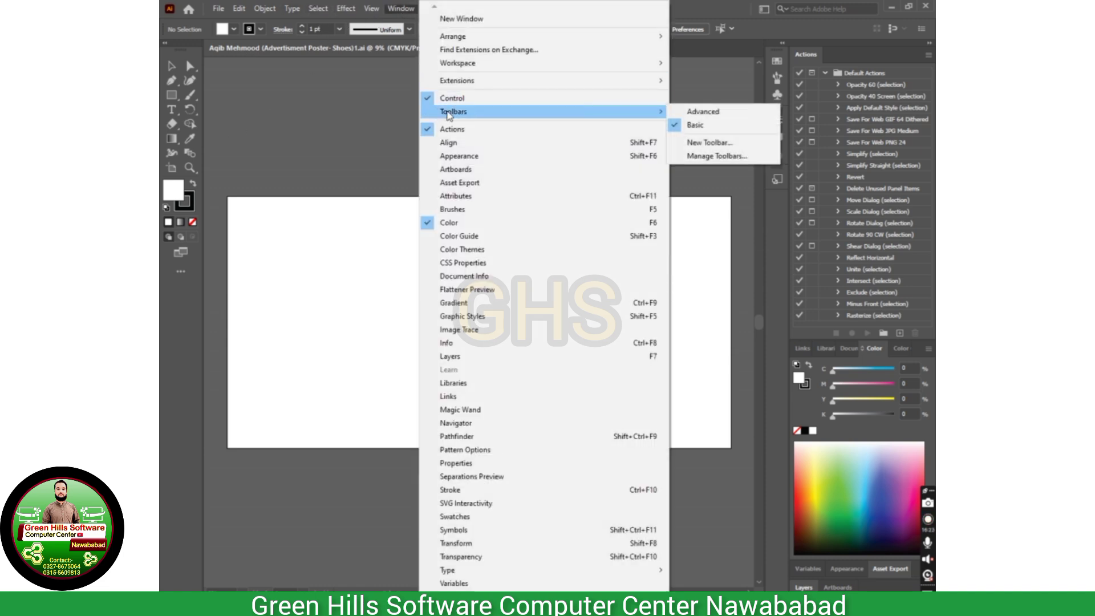
pyautogui.click(704, 114)
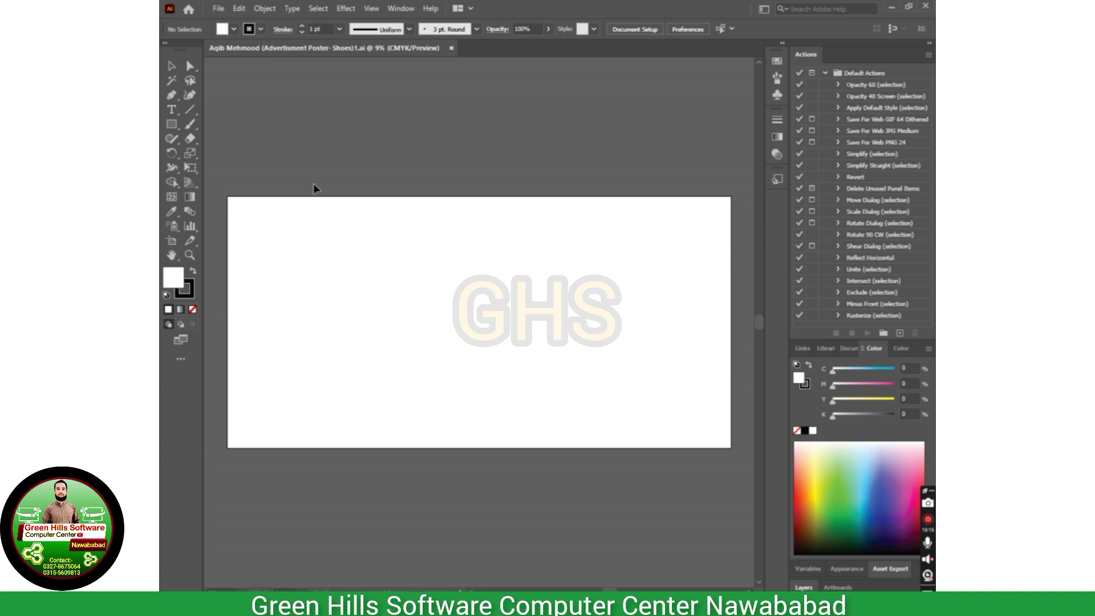
pyautogui.click(171, 110)
# Pick the Rectangle Tool (M) from the shape tools flyout
pyautogui.click(172, 131)
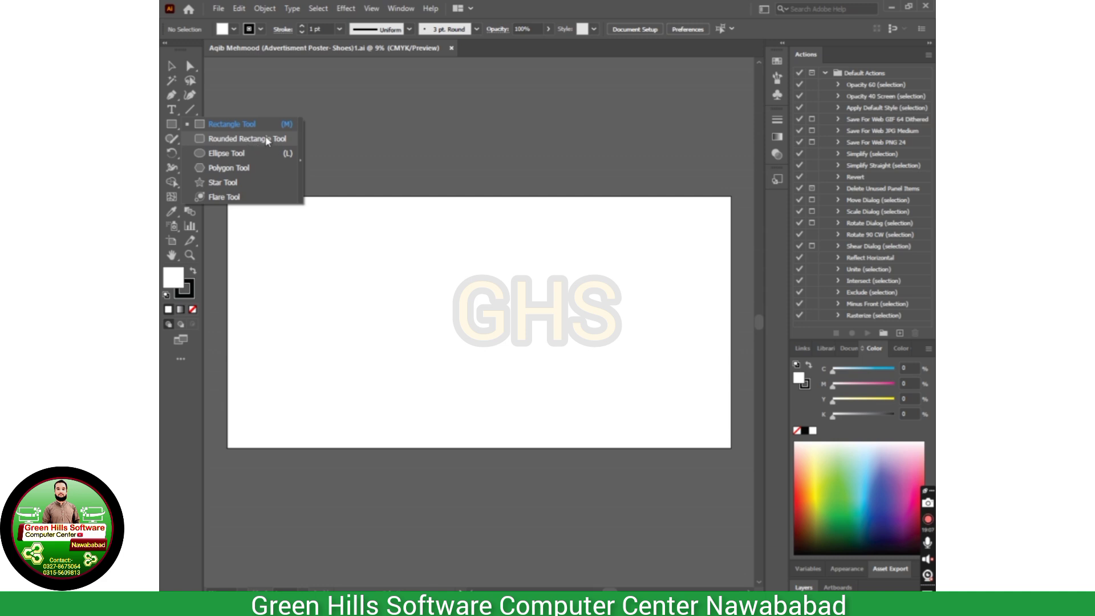
pyautogui.click(231, 124)
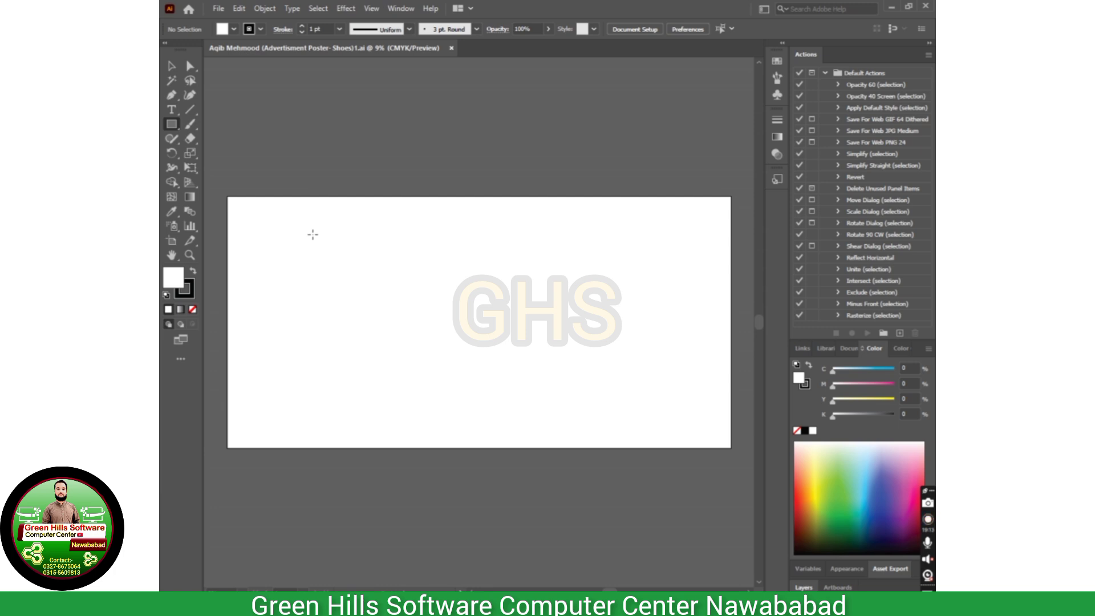
# Drag out a rectangle about 4.15 ft wide and 1.49 ft high, upper-left
pyautogui.moveTo(312, 234); pyautogui.dragTo(576, 326)
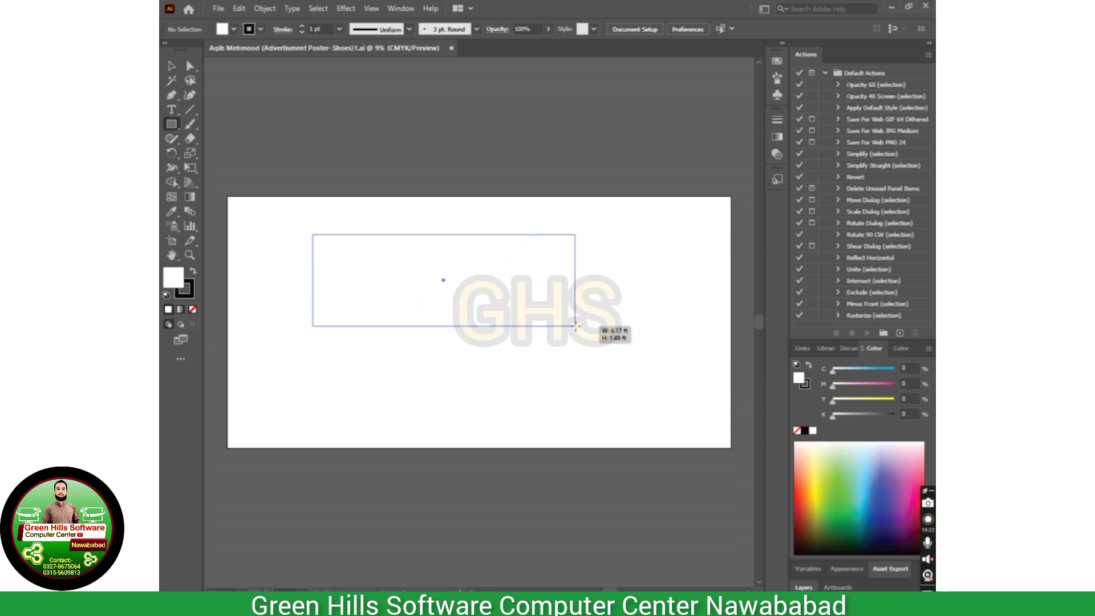
pyautogui.moveTo(576, 326); pyautogui.dragTo(574, 329)
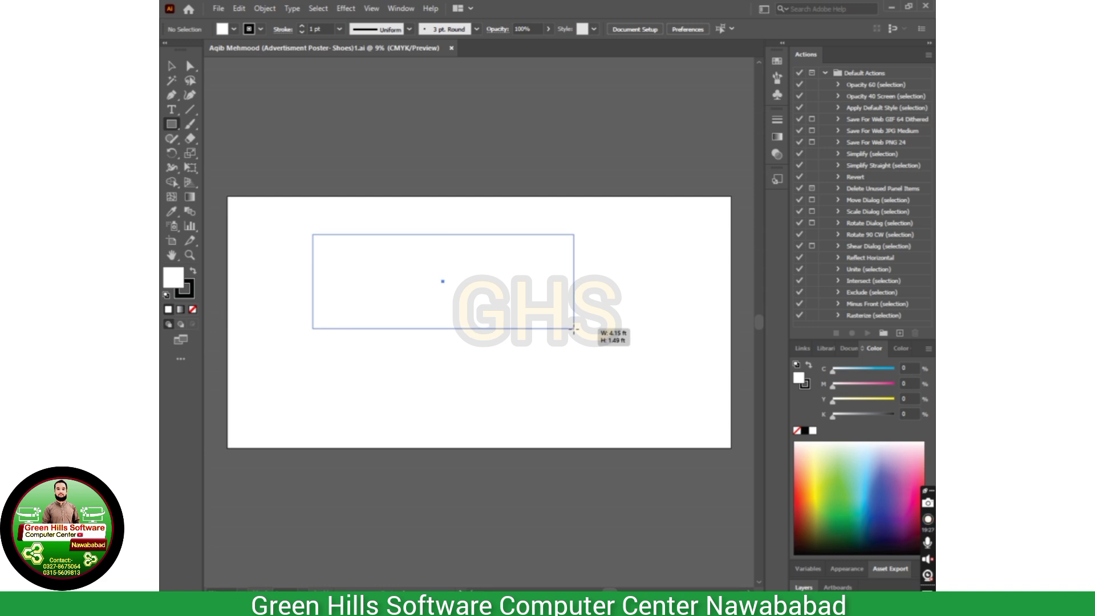
pyautogui.moveTo(574, 329); pyautogui.dragTo(574, 329)
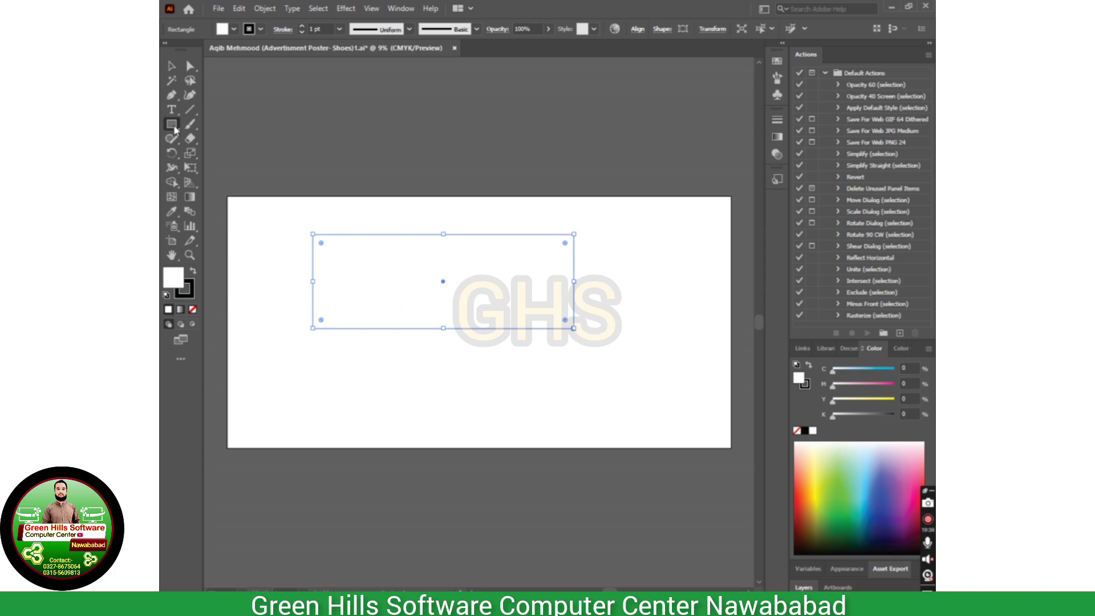
# Cancel the Rectangle size dialog and draw a roughly 1.23 ft square below the wide rectangle
pyautogui.click(330, 372)
pyautogui.click(576, 323)
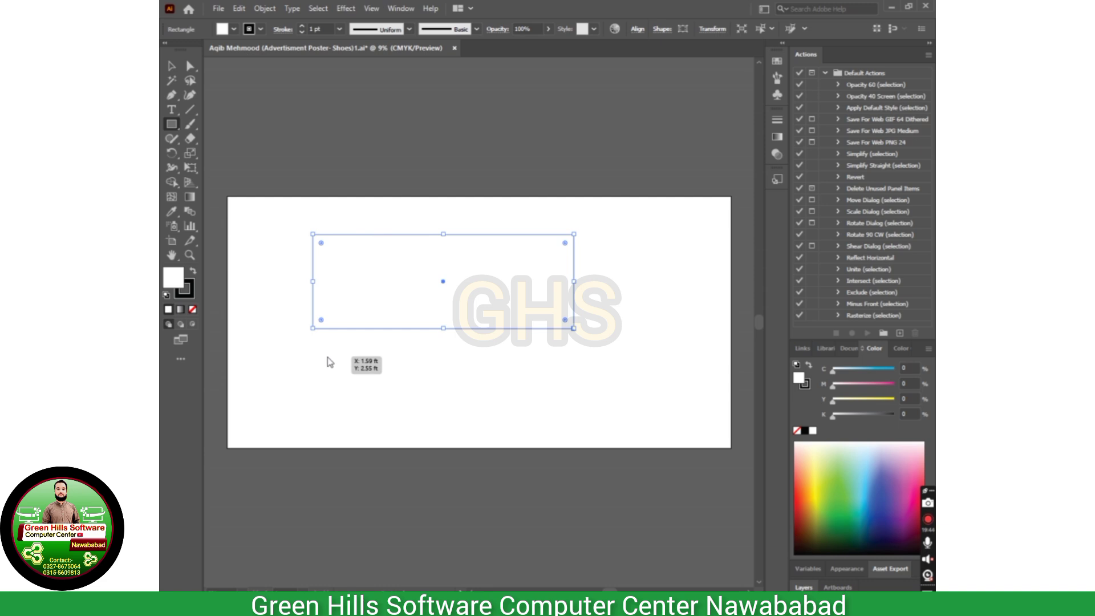
pyautogui.moveTo(327, 357); pyautogui.dragTo(415, 414)
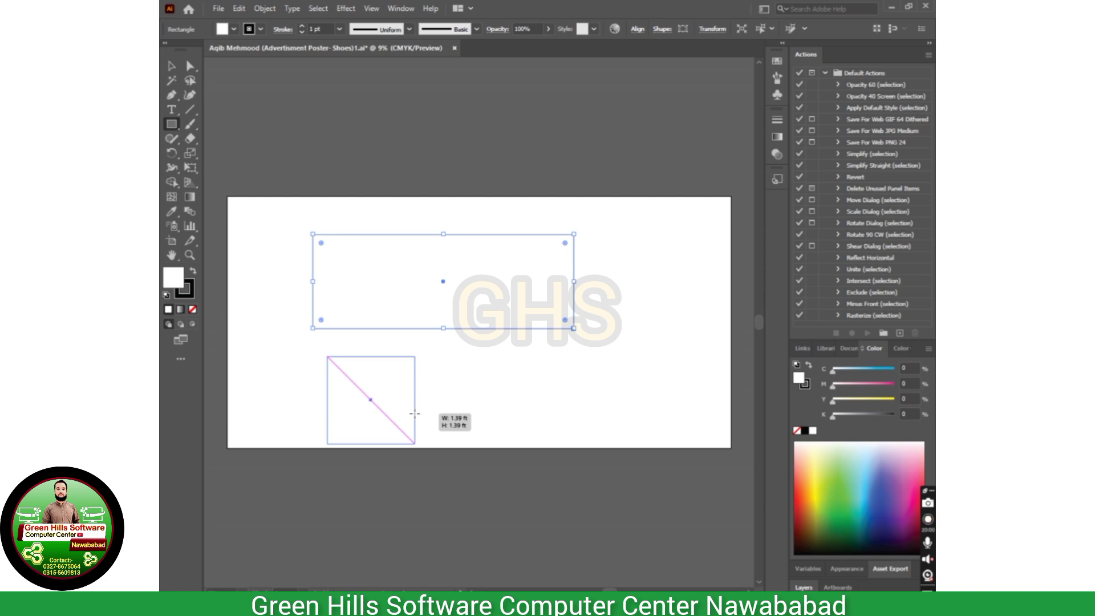
pyautogui.moveTo(415, 413); pyautogui.dragTo(405, 379)
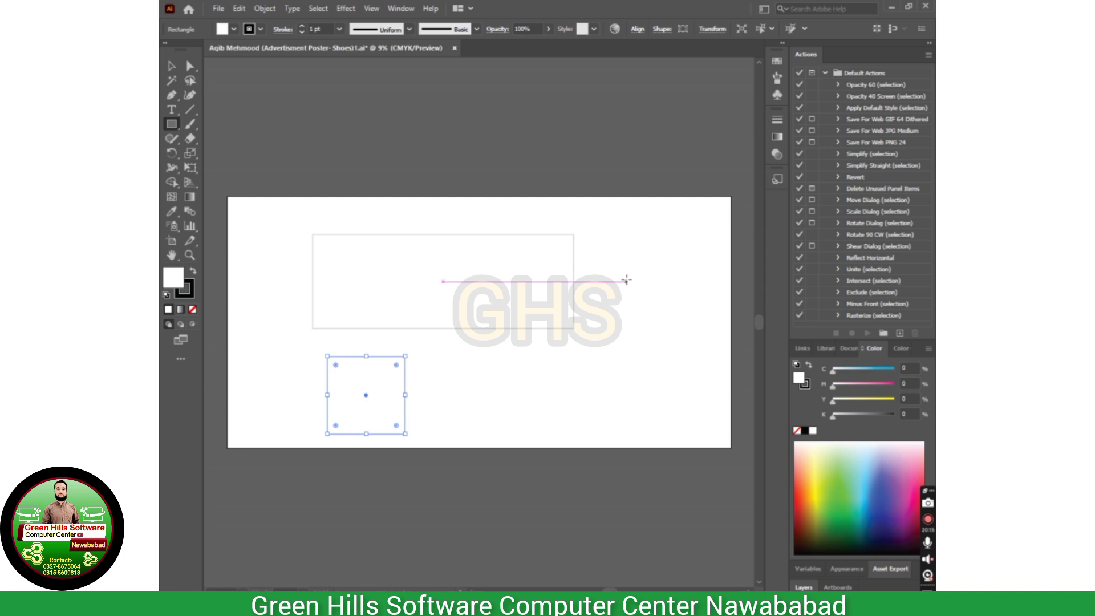
# Create a 2 ft × 2 ft square through the Rectangle dialog
pyautogui.click(626, 279)
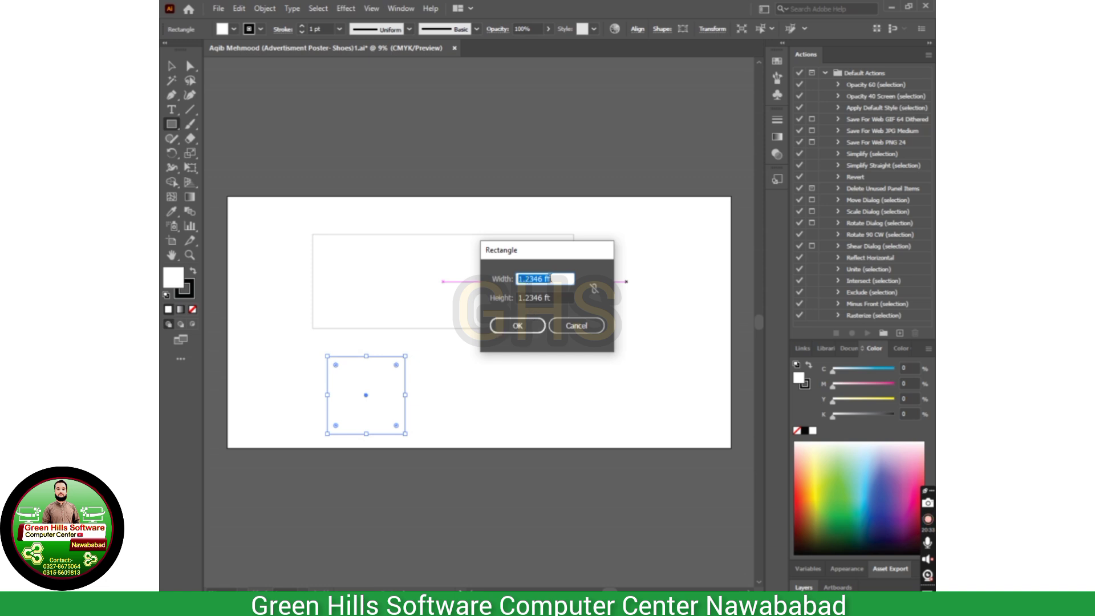
pyautogui.doubleClick(544, 279)
pyautogui.write('2')
pyautogui.doubleClick(543, 297)
pyautogui.write('2')
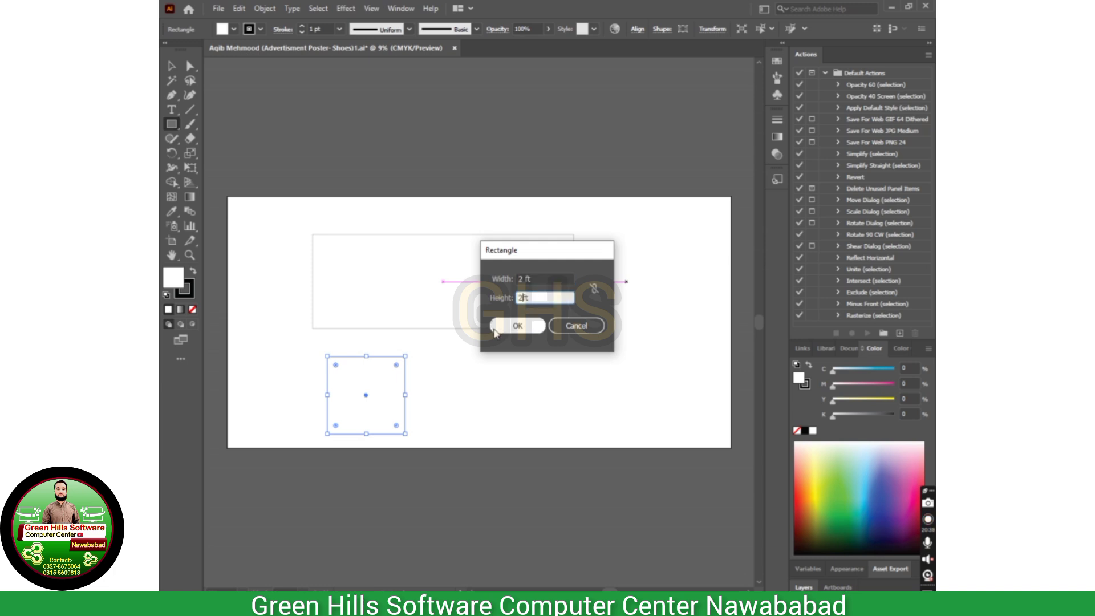
pyautogui.click(517, 325)
# Nudge the new square slightly left and down, then deselect everything
pyautogui.click(178, 64)
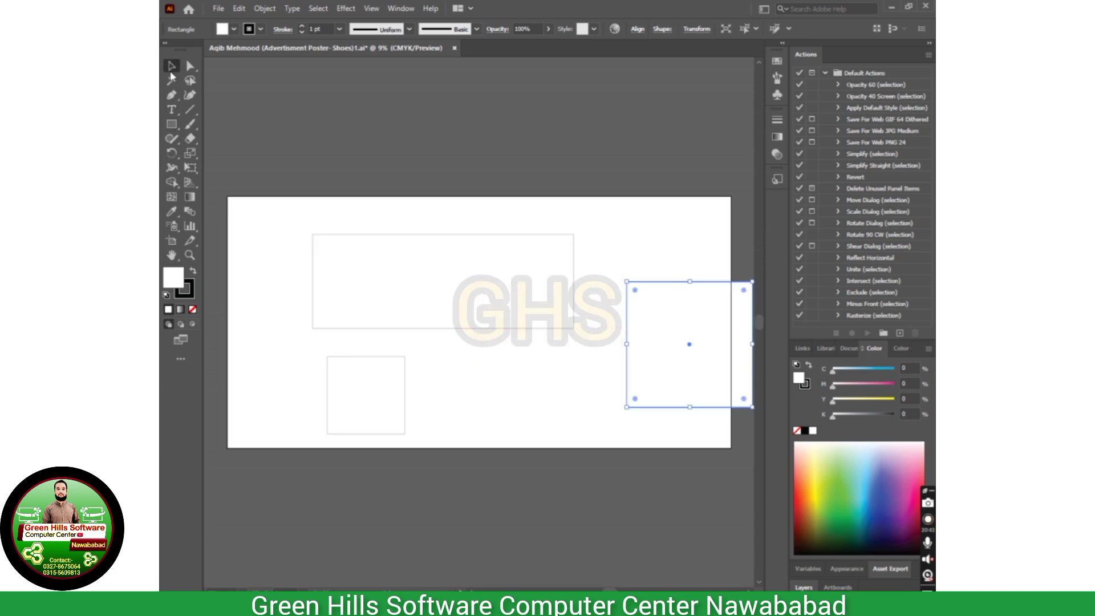
pyautogui.moveTo(653, 359); pyautogui.dragTo(621, 372)
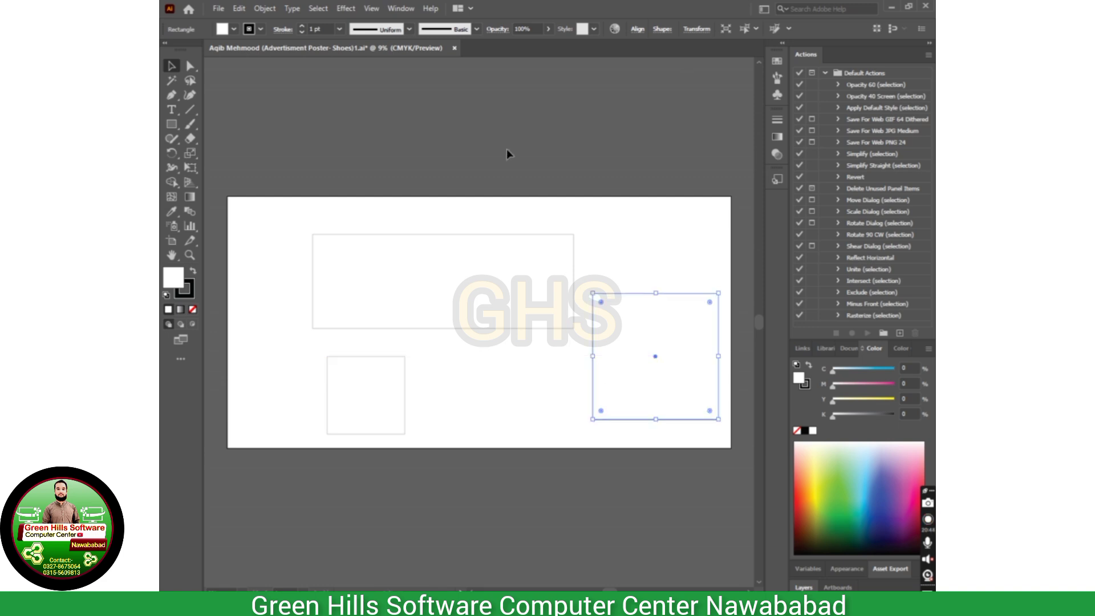
pyautogui.click(508, 154)
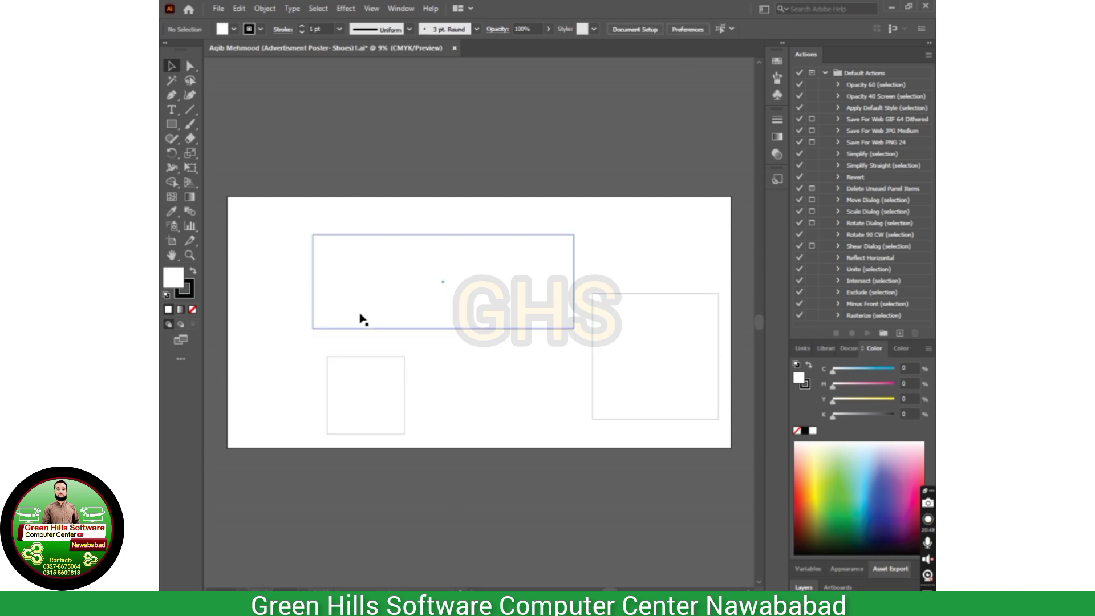
# With the Ellipse Tool, draw an oval at bottom centre and a smaller one top right
pyautogui.rightClick(177, 129)
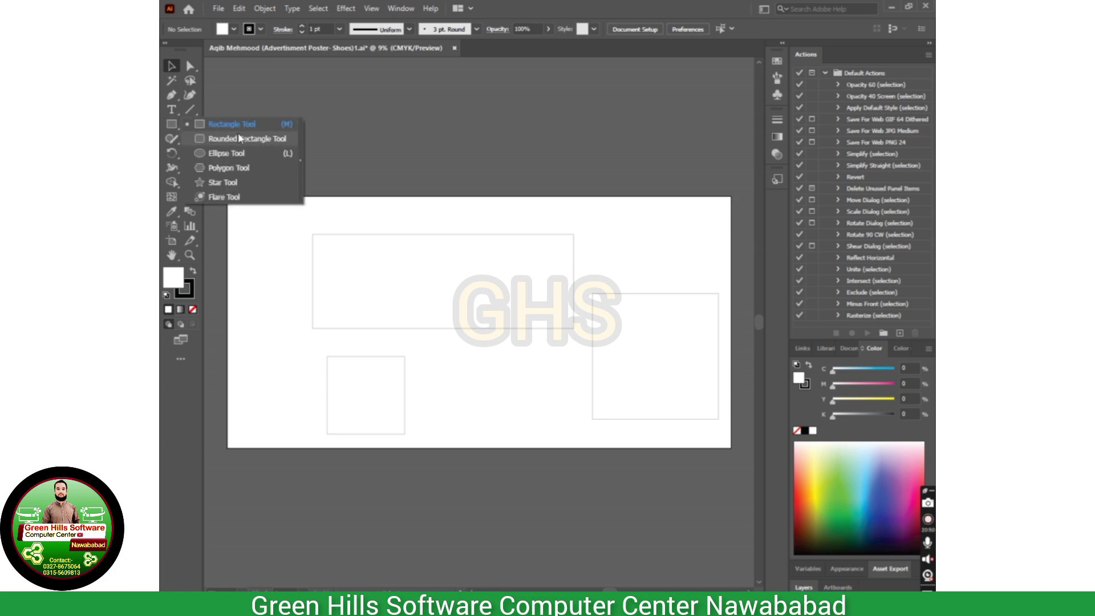
pyautogui.click(231, 154)
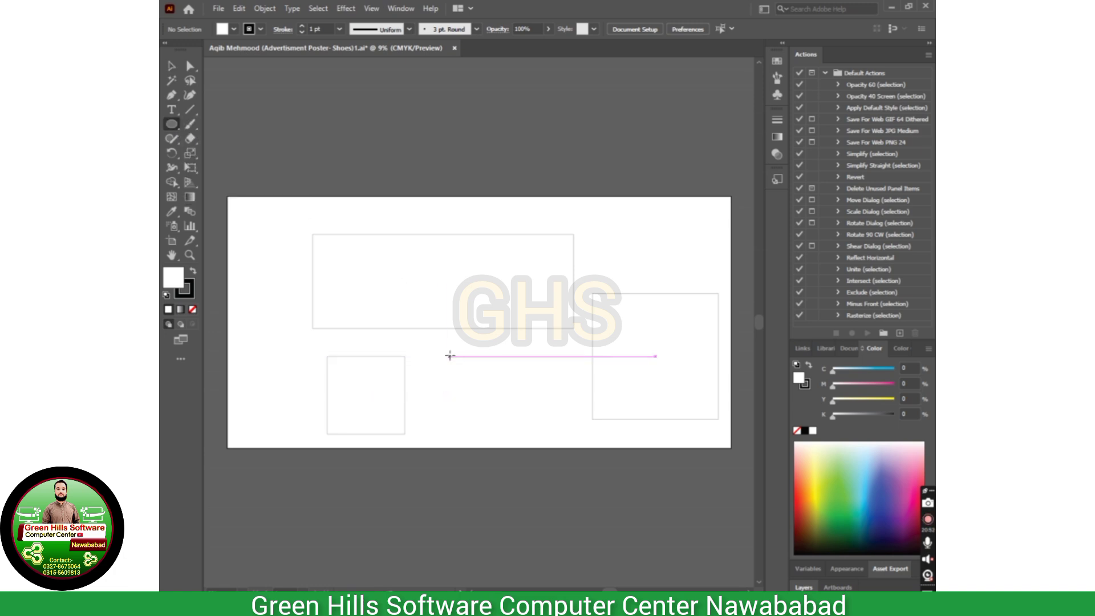
pyautogui.moveTo(449, 357); pyautogui.dragTo(580, 422)
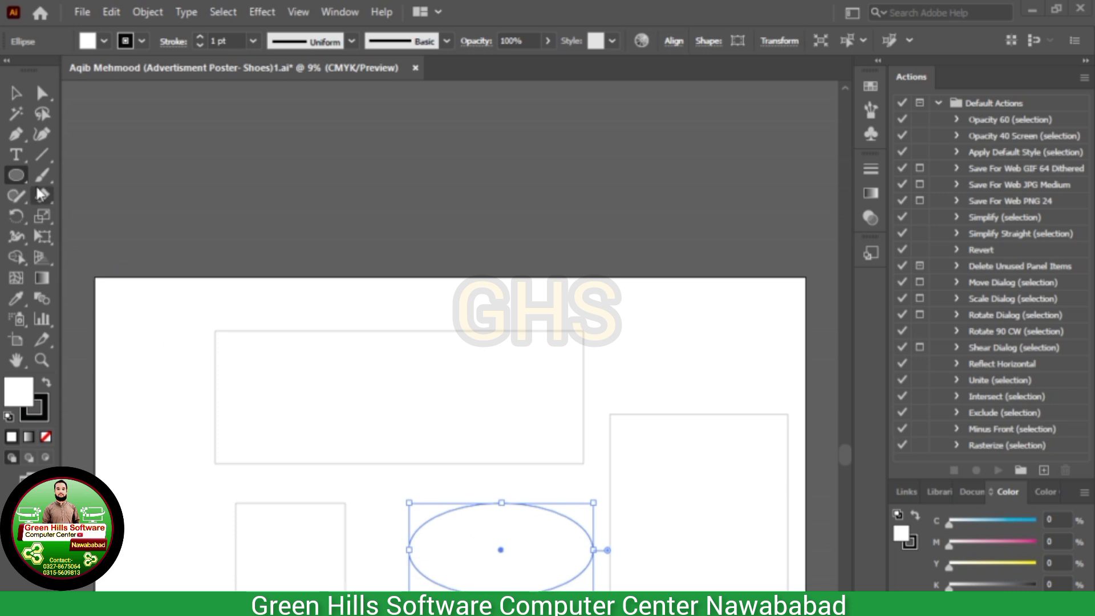
pyautogui.click(16, 175)
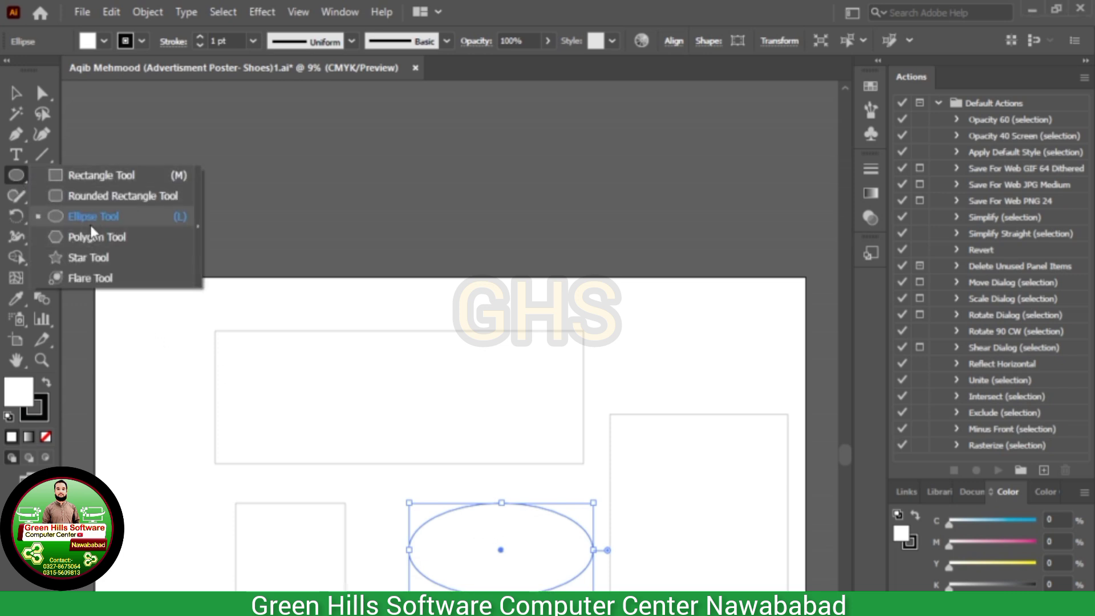
pyautogui.click(62, 220)
pyautogui.moveTo(660, 312); pyautogui.dragTo(787, 369)
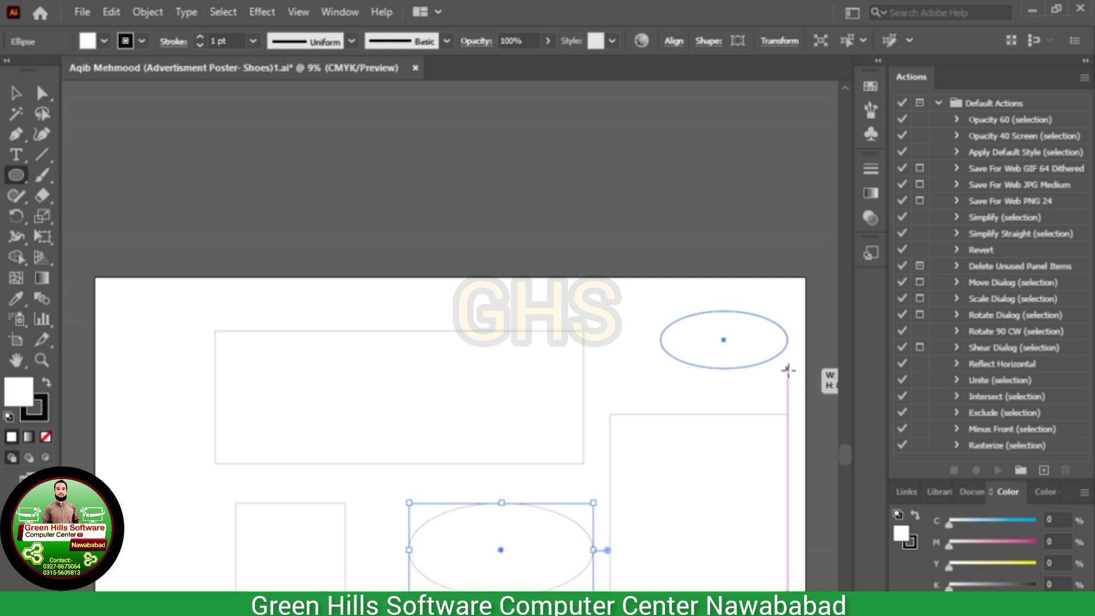
pyautogui.moveTo(787, 369); pyautogui.dragTo(787, 370)
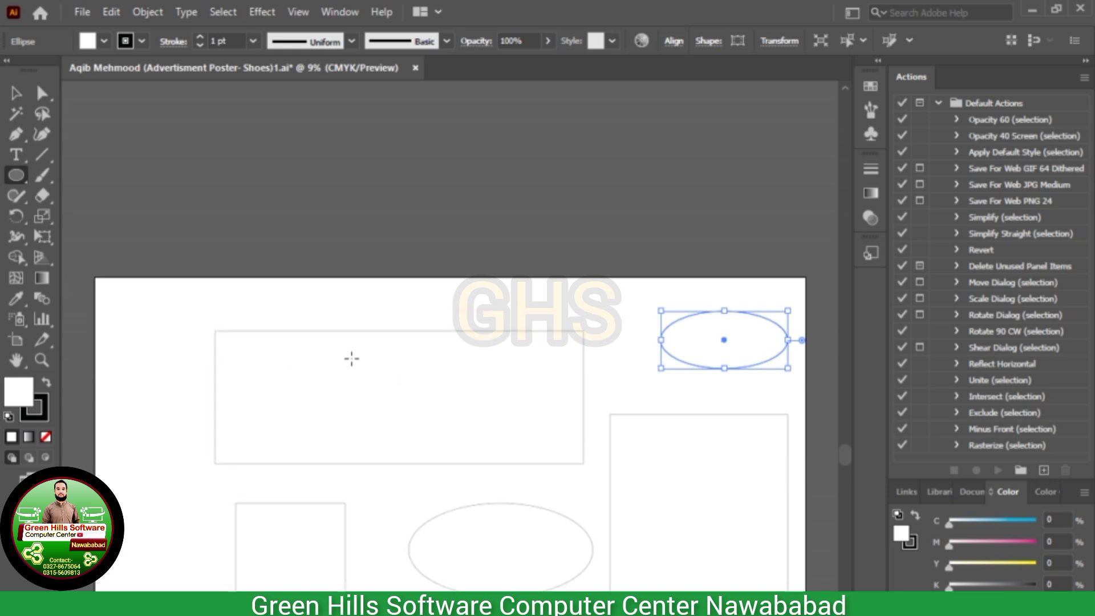
# Draw a circle overlapping the wide rectangle, then return to the Selection tool
pyautogui.moveTo(351, 359); pyautogui.dragTo(501, 504)
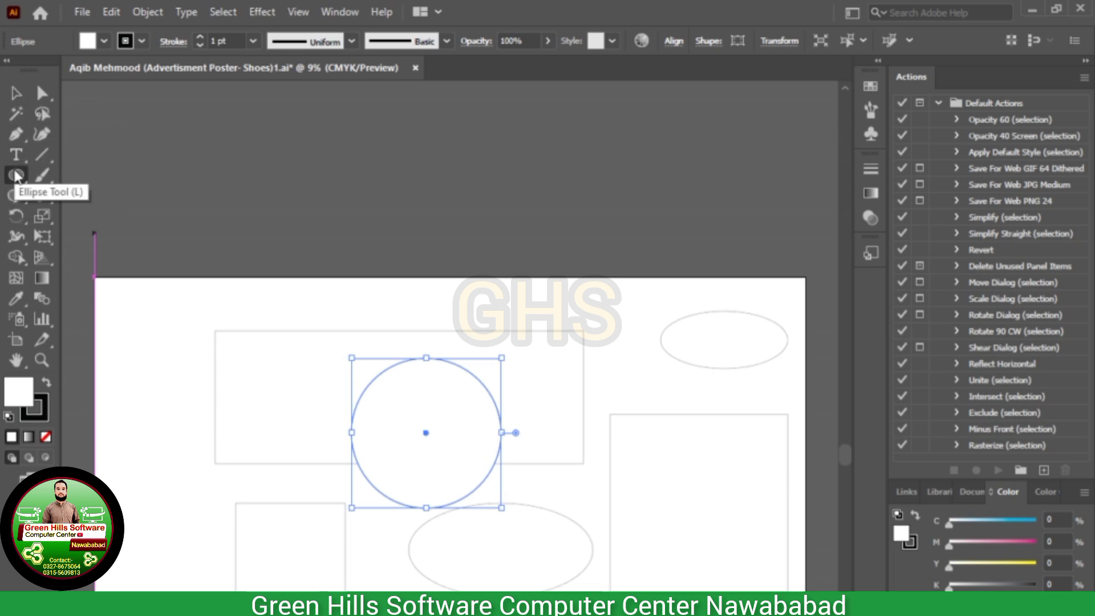
pyautogui.click(16, 175)
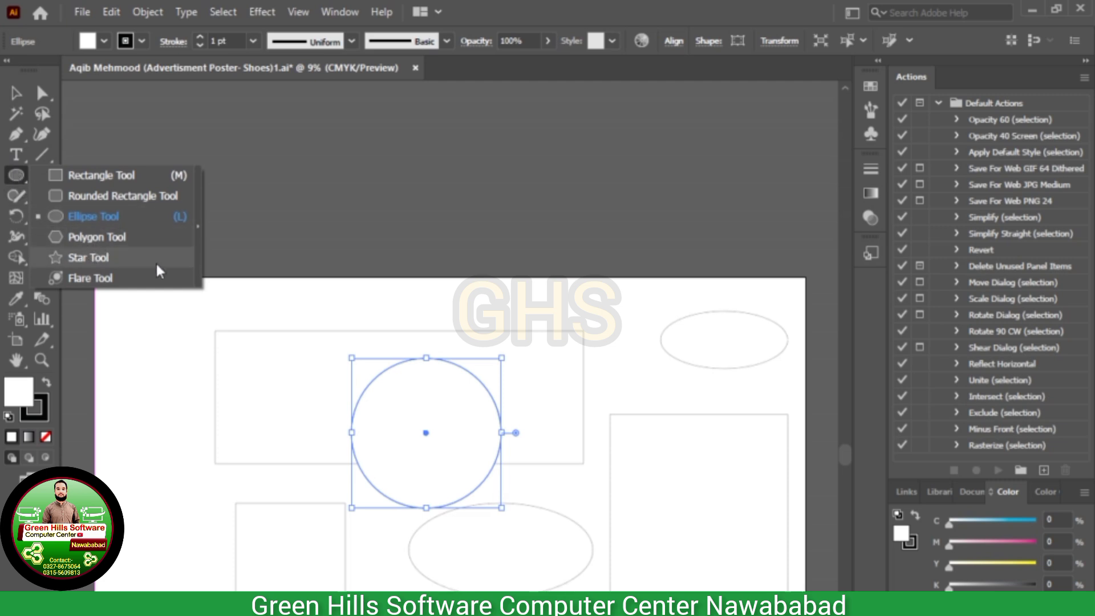
pyautogui.click(11, 100)
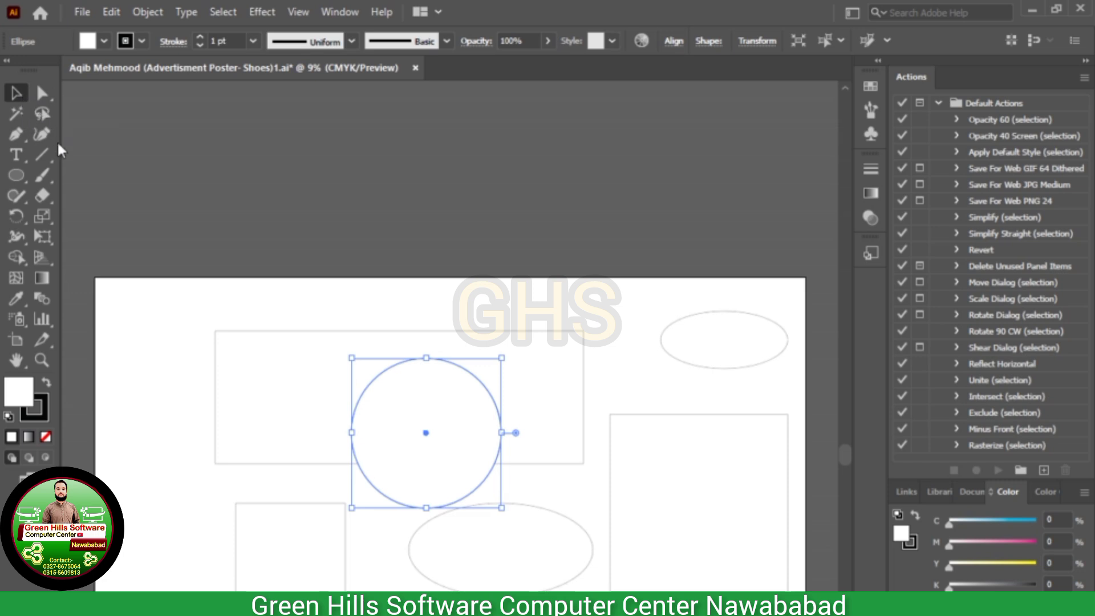
pyautogui.click(245, 340)
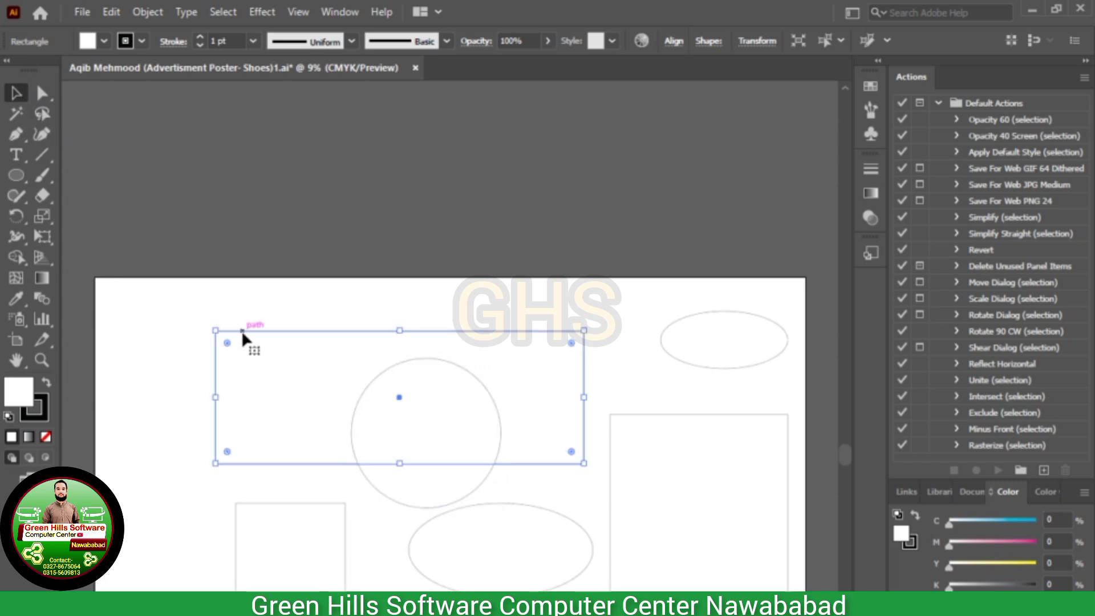
pyautogui.click(716, 369)
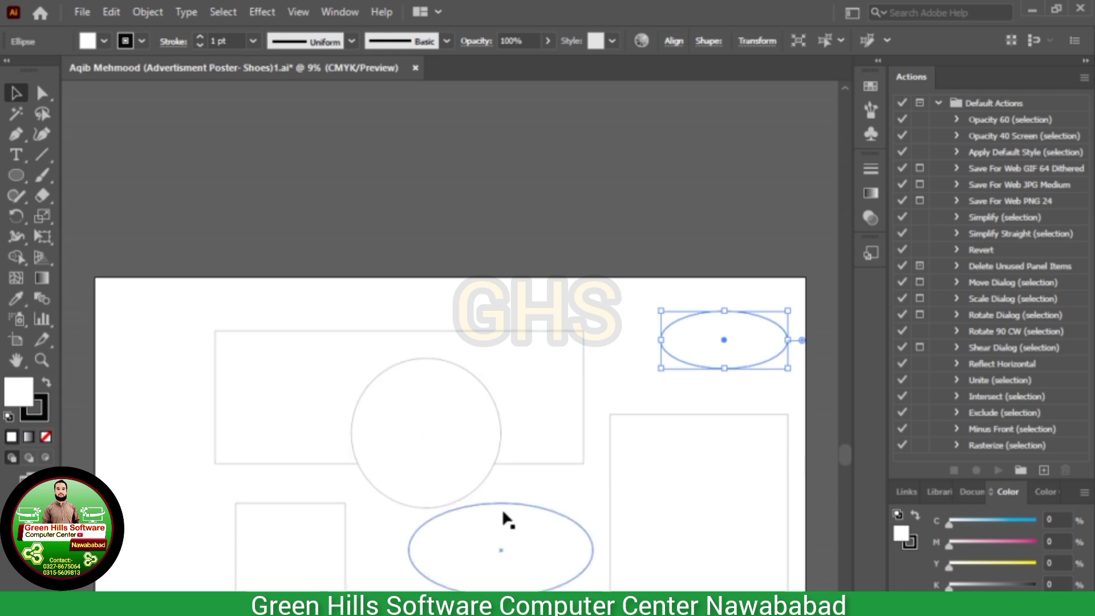
pyautogui.click(522, 509)
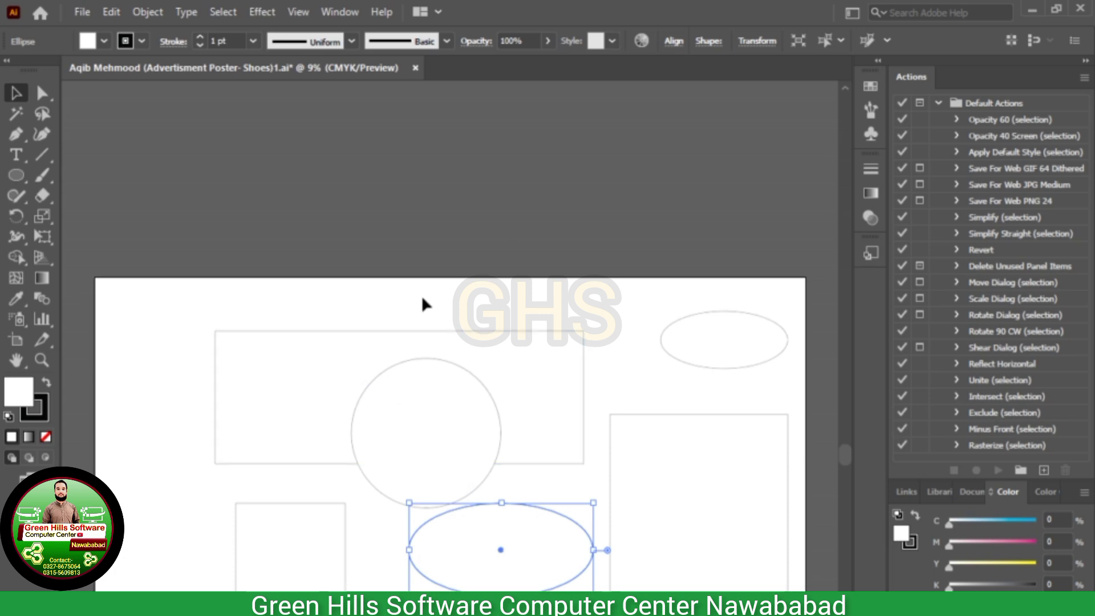
pyautogui.click(387, 299)
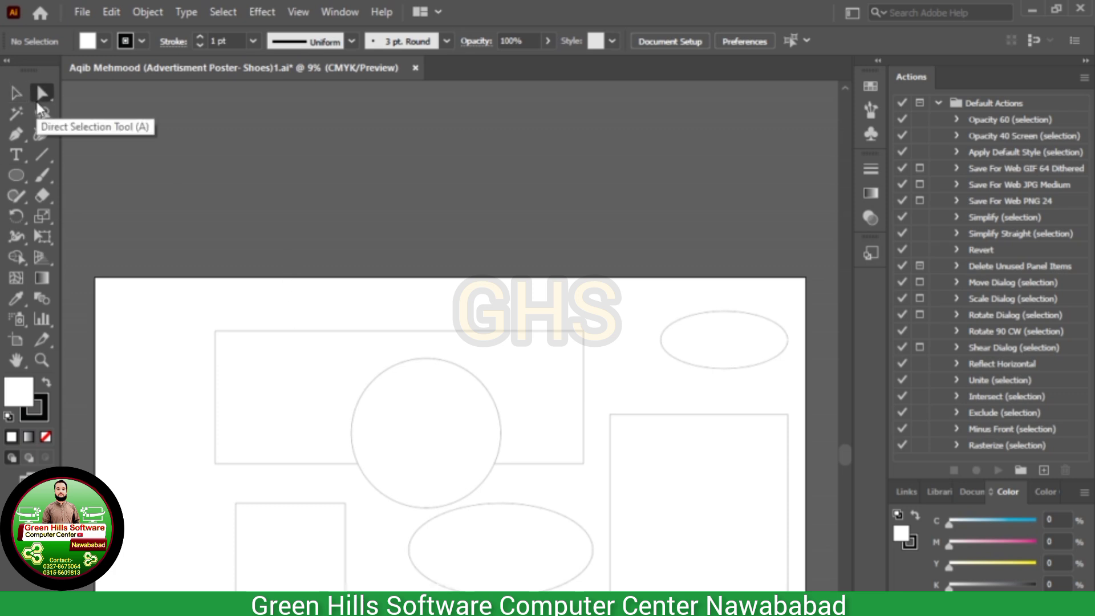
# Drag the wide rectangle's top-left and bottom-right anchors to slant it, then select the small square's left corners
pyautogui.click(36, 100)
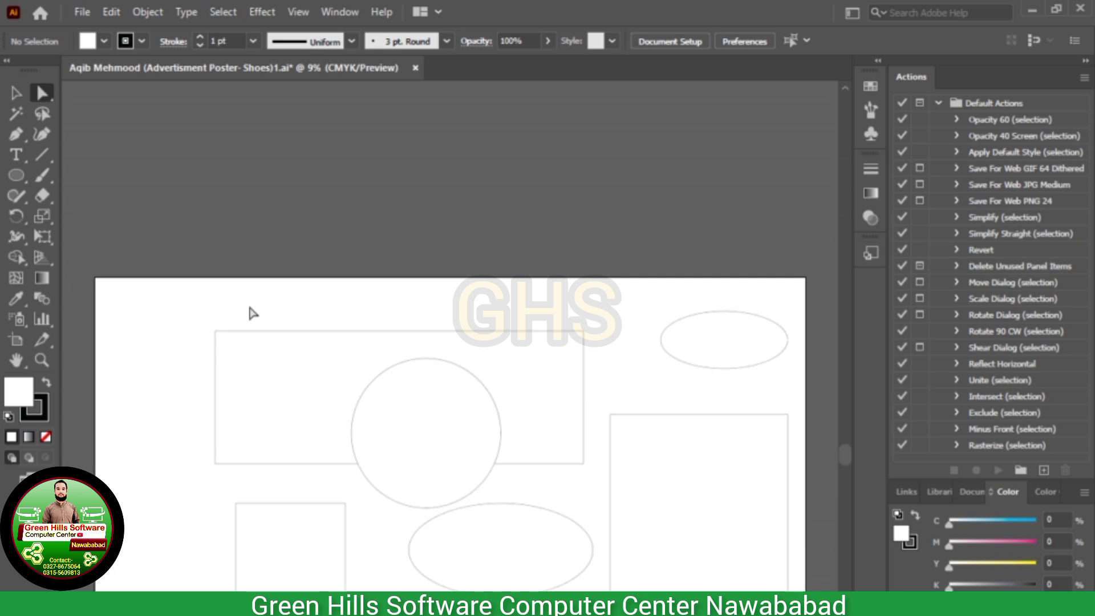
pyautogui.click(243, 342)
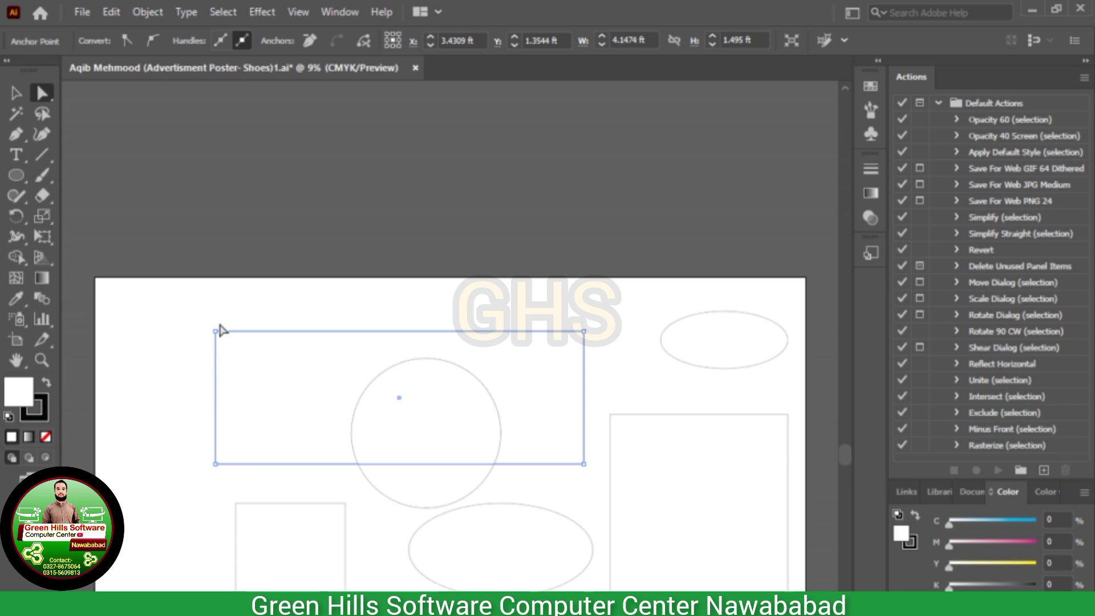
pyautogui.click(216, 331)
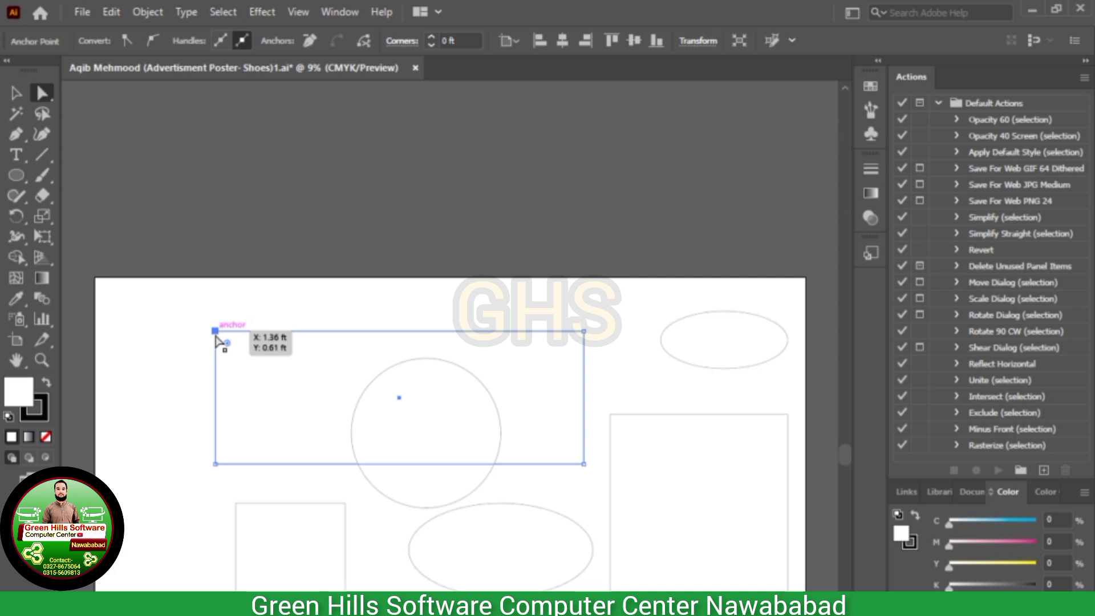
pyautogui.moveTo(216, 337); pyautogui.dragTo(171, 300)
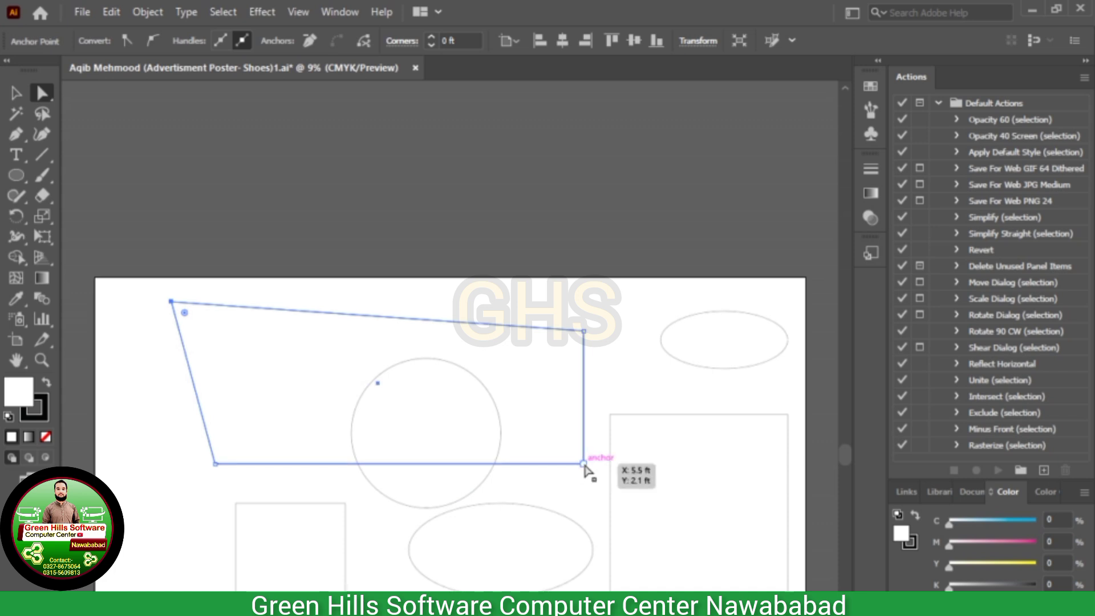
pyautogui.click(583, 463)
pyautogui.moveTo(586, 465); pyautogui.dragTo(625, 369)
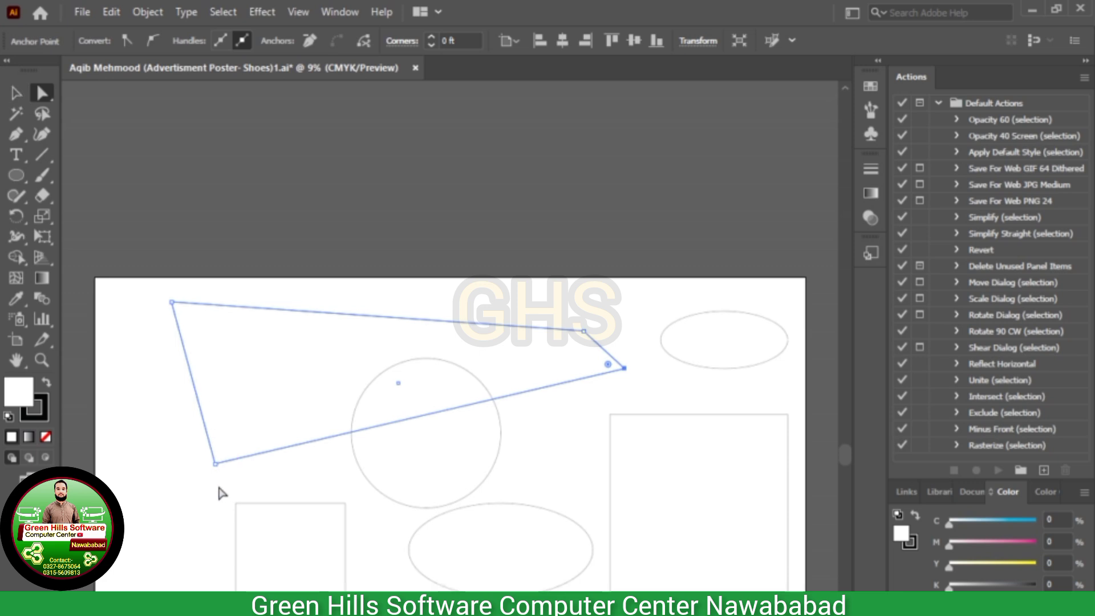
pyautogui.moveTo(219, 486); pyautogui.dragTo(253, 591)
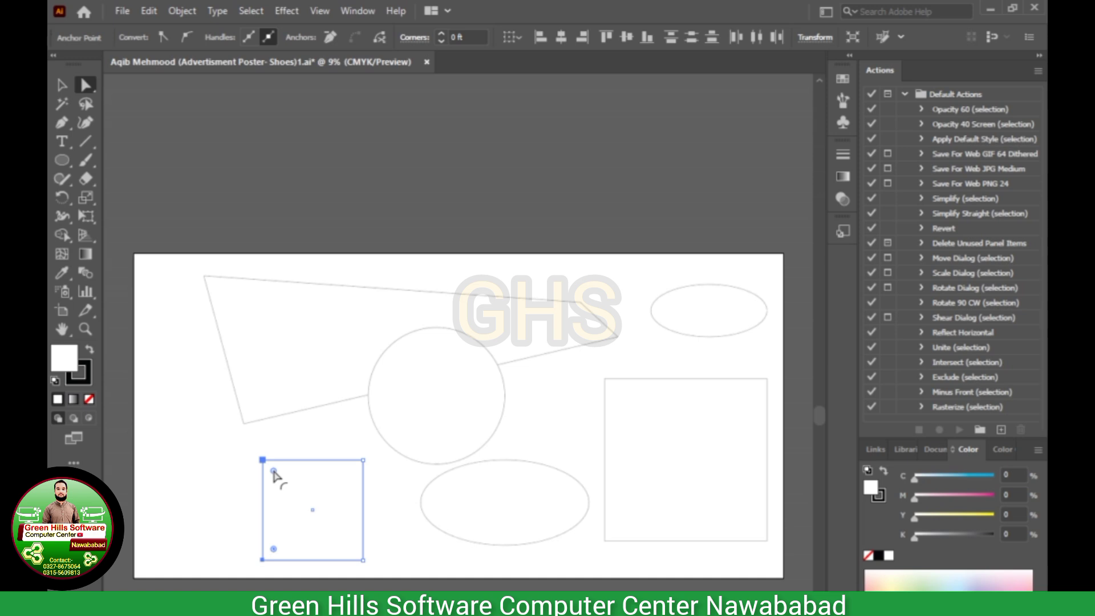
# Drag the small square's left and right live-corner widgets to full radius, making a circle, then deselect
pyautogui.moveTo(273, 471); pyautogui.dragTo(348, 479)
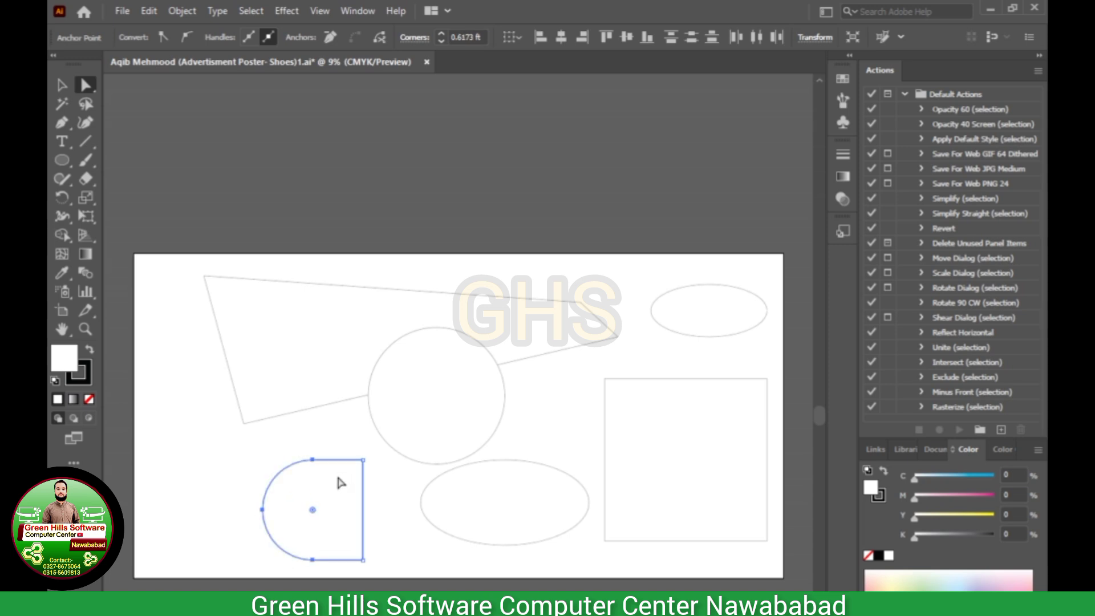
pyautogui.moveTo(345, 448); pyautogui.dragTo(379, 568)
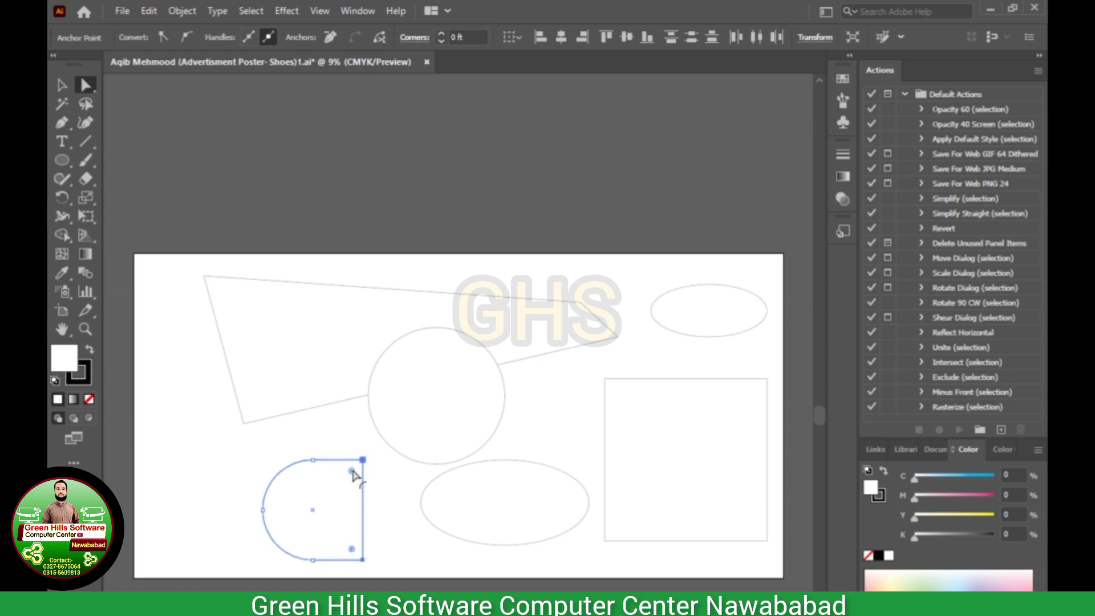
pyautogui.moveTo(353, 471); pyautogui.dragTo(289, 498)
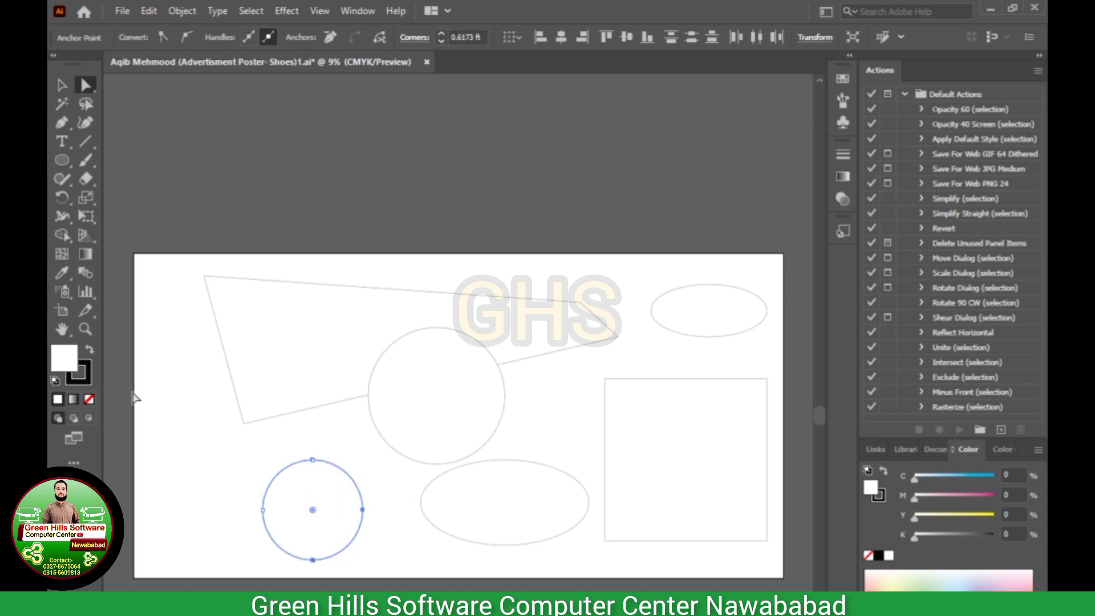
pyautogui.click(170, 299)
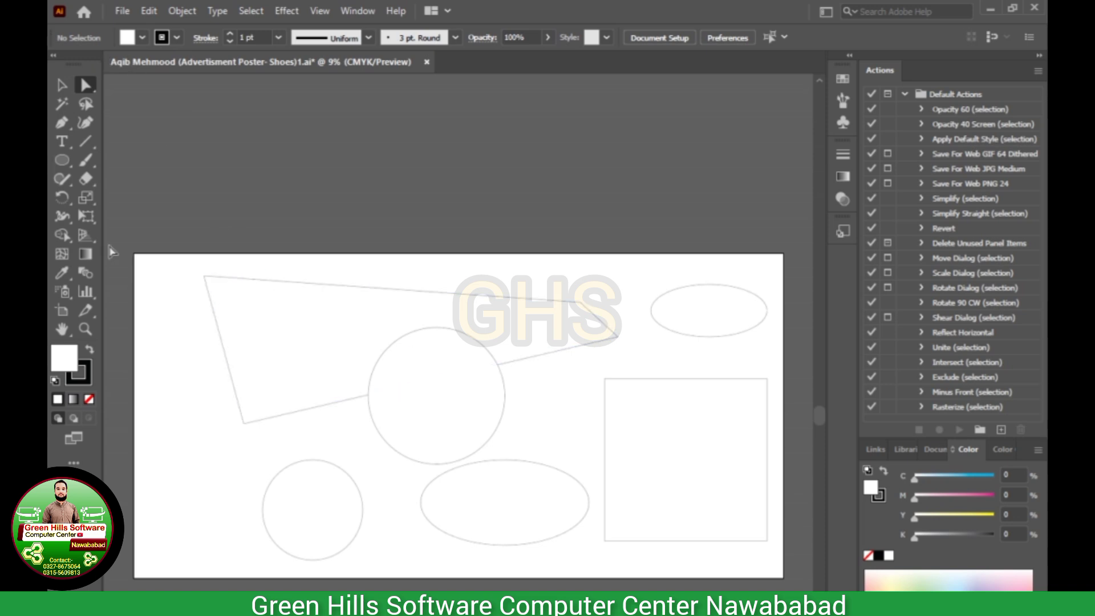
# Select the 2 ft square and drag its live-corner widget to maximum radius
pyautogui.click(63, 91)
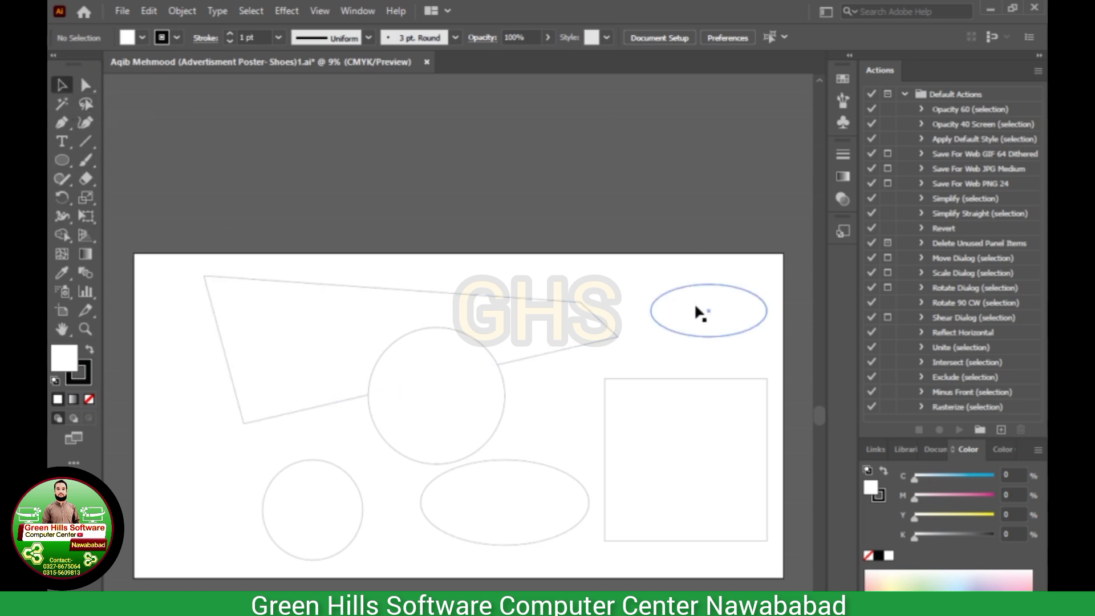
pyautogui.click(603, 386)
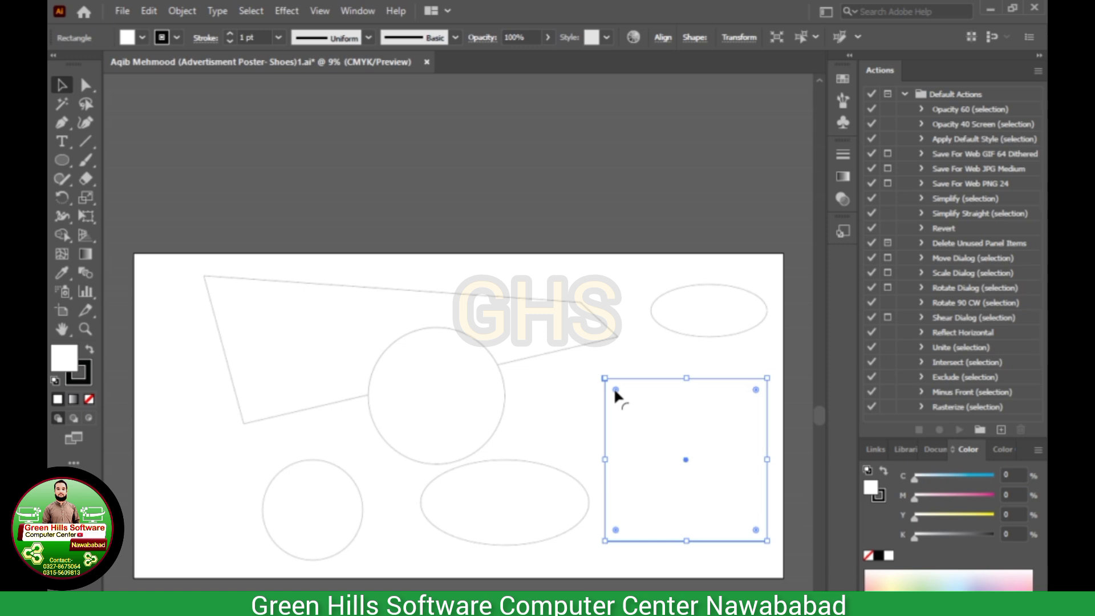
pyautogui.moveTo(615, 390); pyautogui.dragTo(687, 465)
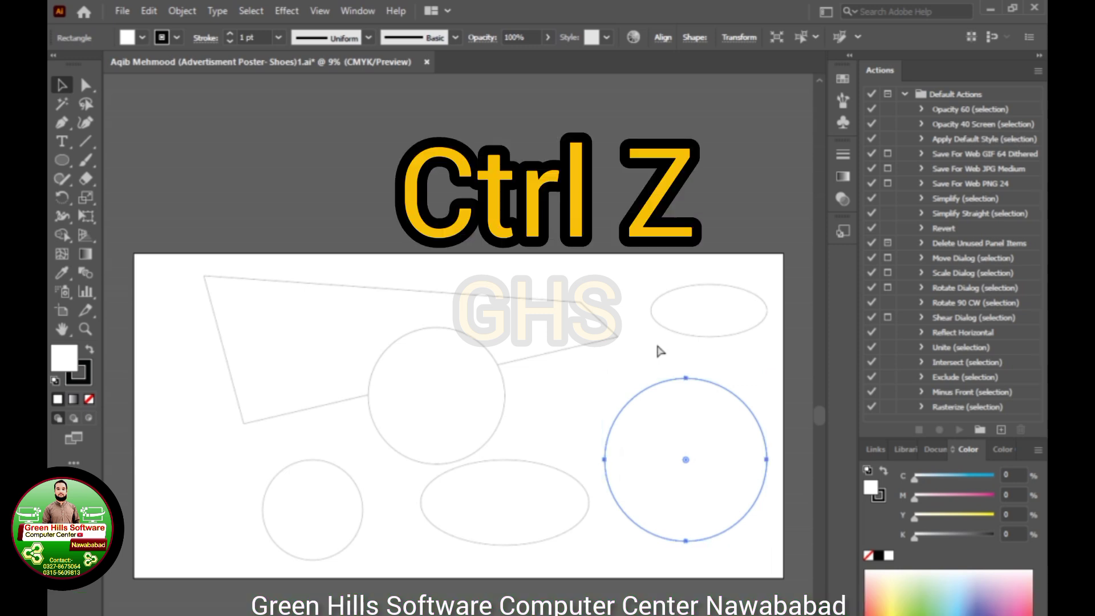
# Undo the corner rounding and open the Color Picker on the white FFFFFF fill
pyautogui.hotkey('ctrl', 'z')
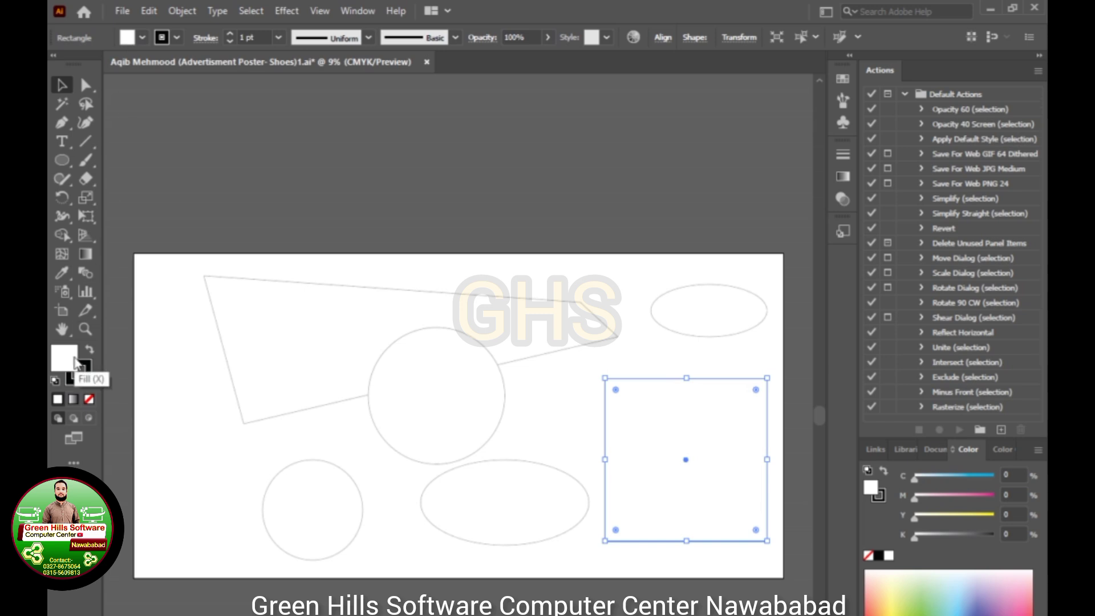
pyautogui.doubleClick(75, 359)
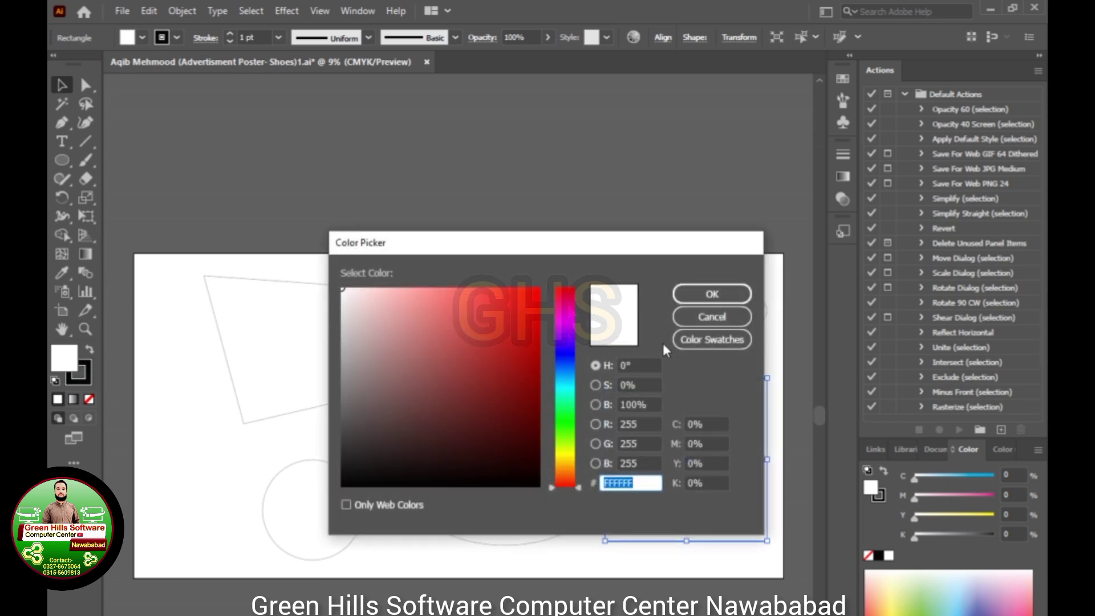
# Try blue and then red swatches as the square's fill colour
pyautogui.click(711, 317)
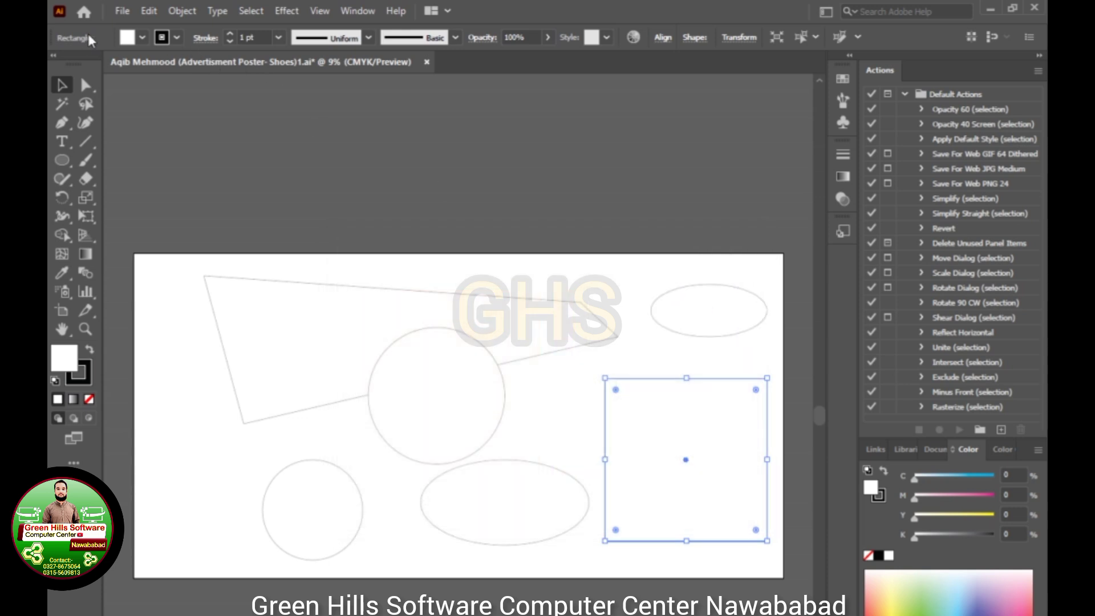
pyautogui.click(141, 38)
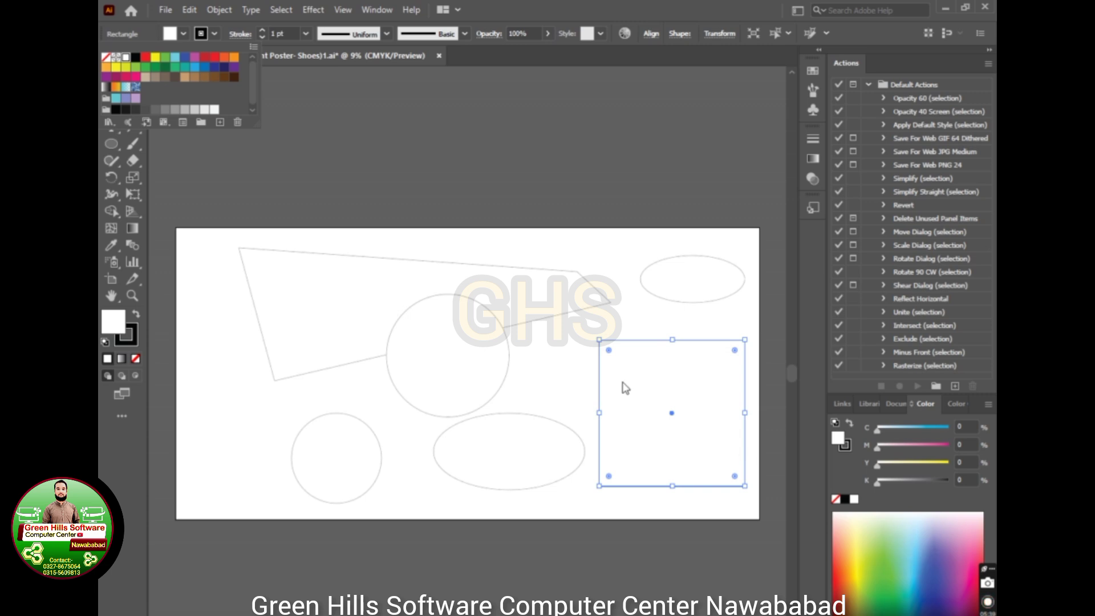
pyautogui.click(935, 574)
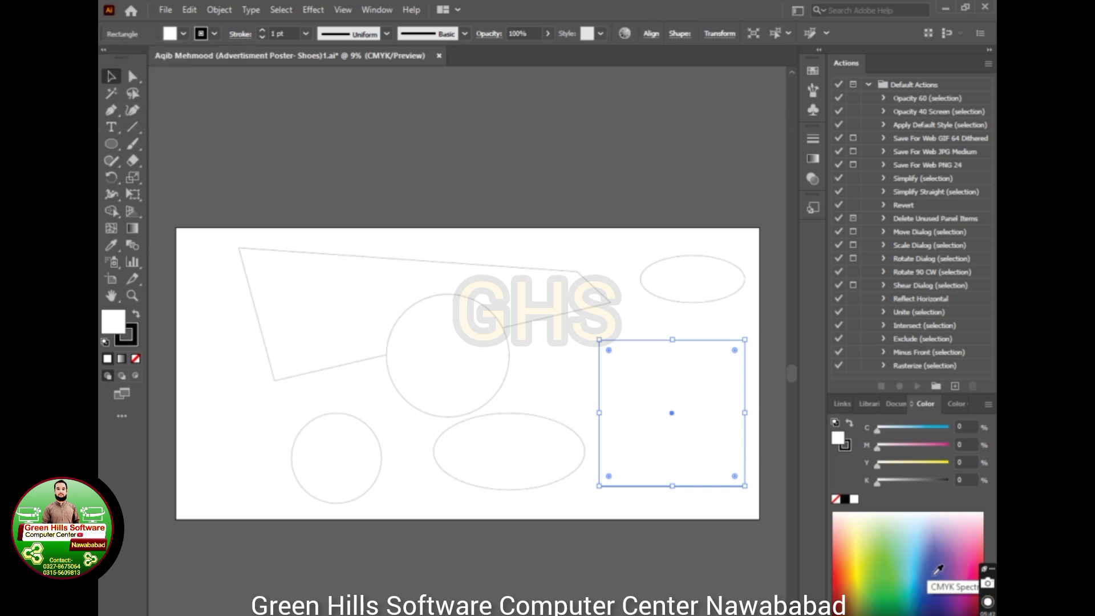
pyautogui.click(935, 572)
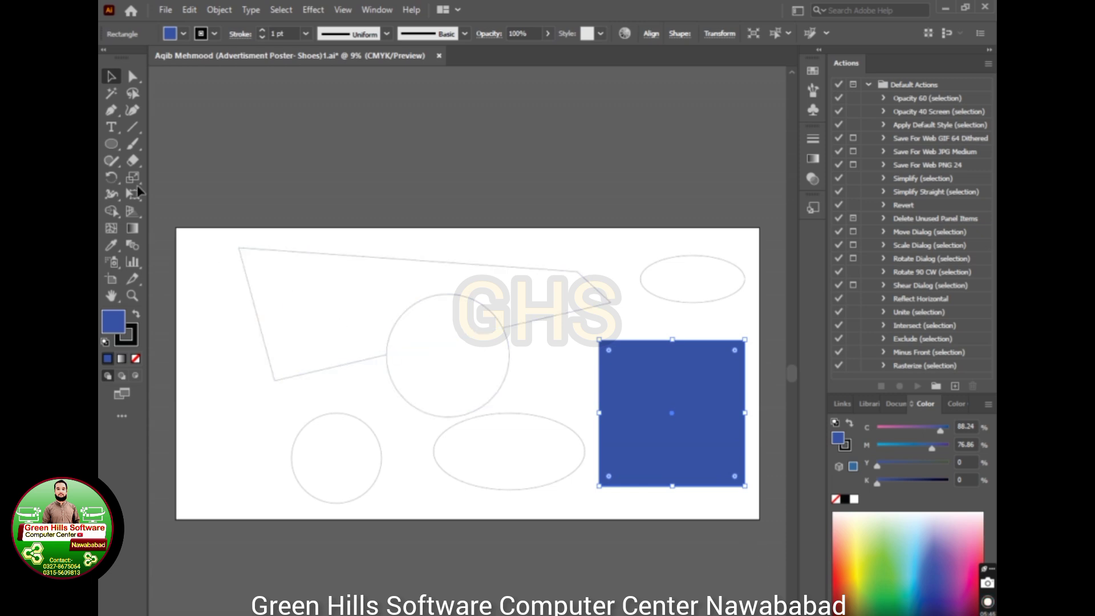
pyautogui.click(173, 35)
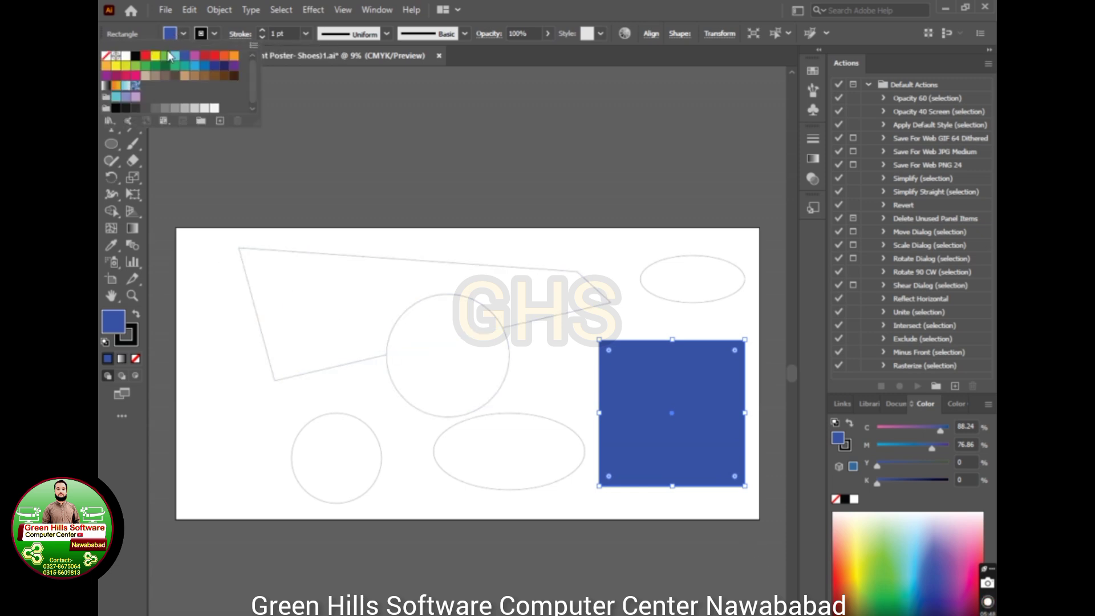
pyautogui.click(146, 57)
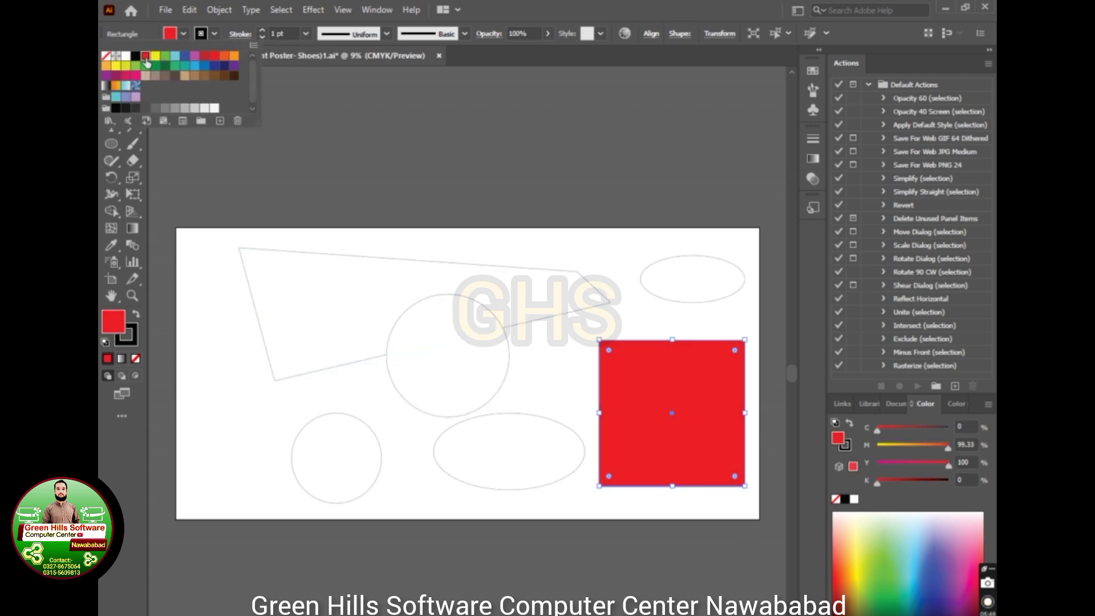
# Set the square's fill to deep magenta (C 28.24, M 100, Y 40.78, K 7.84)
pyautogui.doubleClick(116, 325)
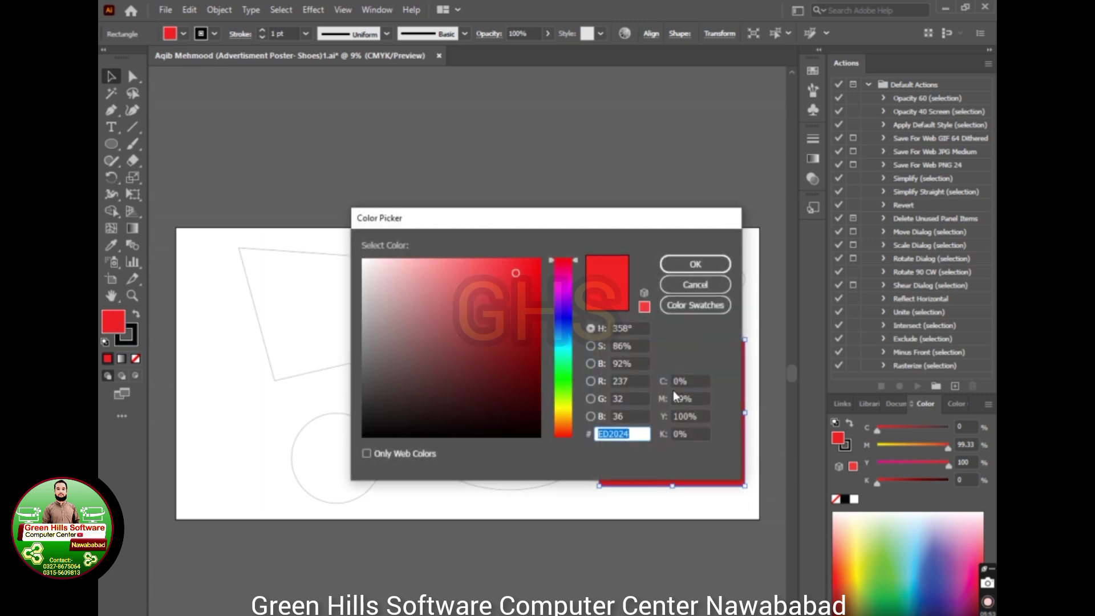
pyautogui.click(563, 321)
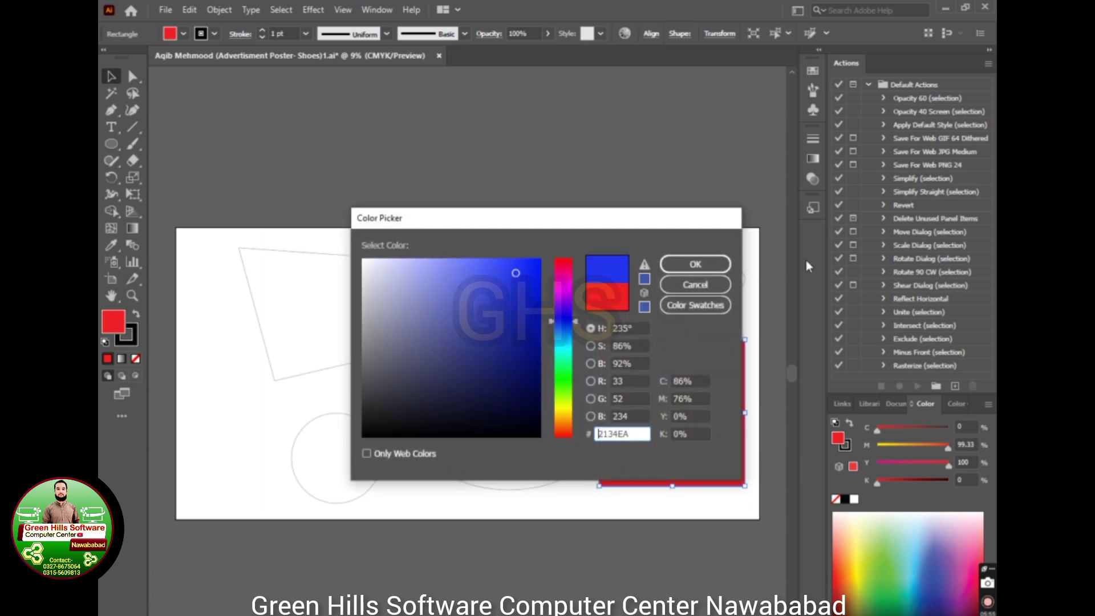
pyautogui.click(696, 267)
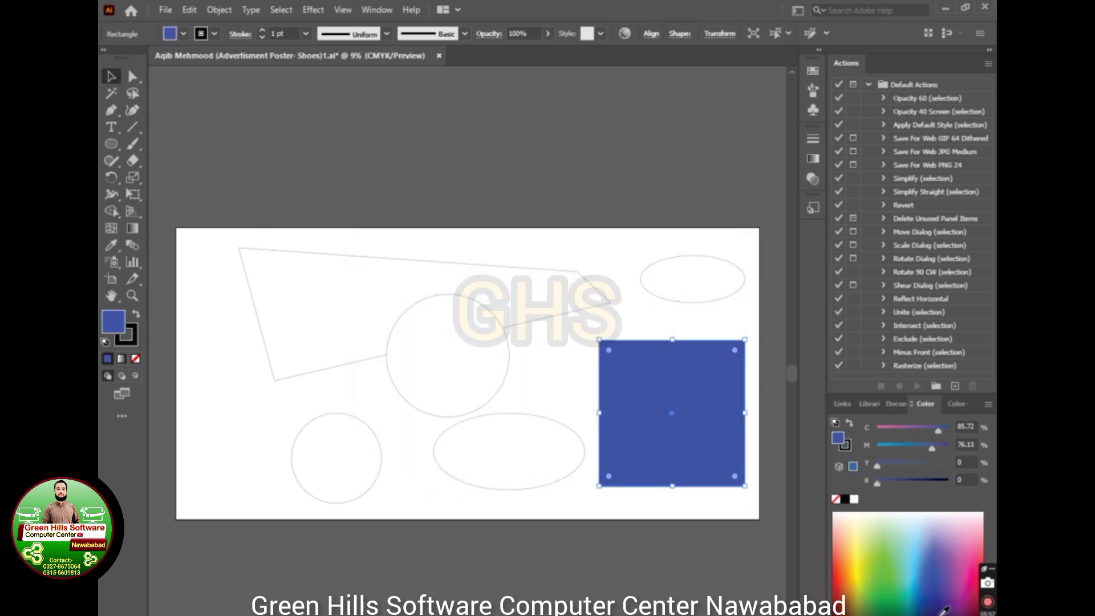
pyautogui.click(972, 595)
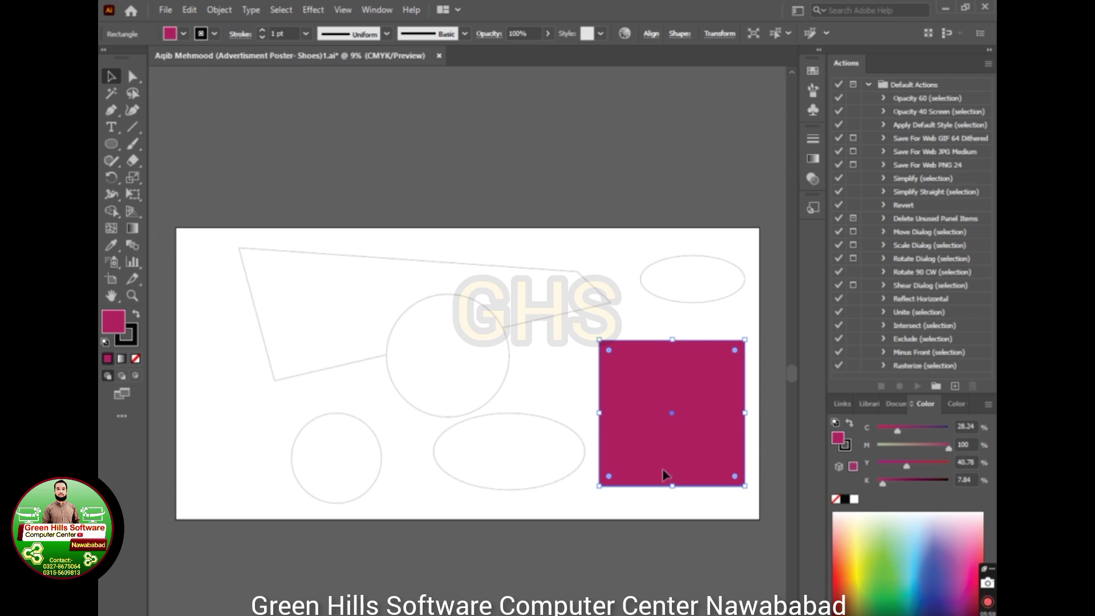
# Give the square a yellow stroke from the stroke swatches
pyautogui.click(215, 33)
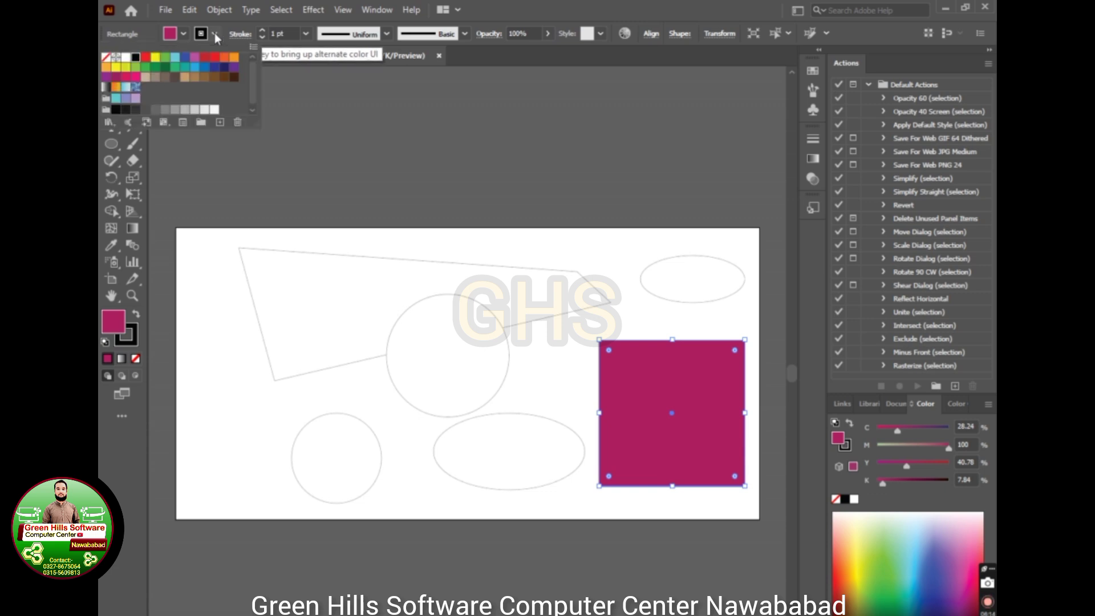
pyautogui.click(157, 58)
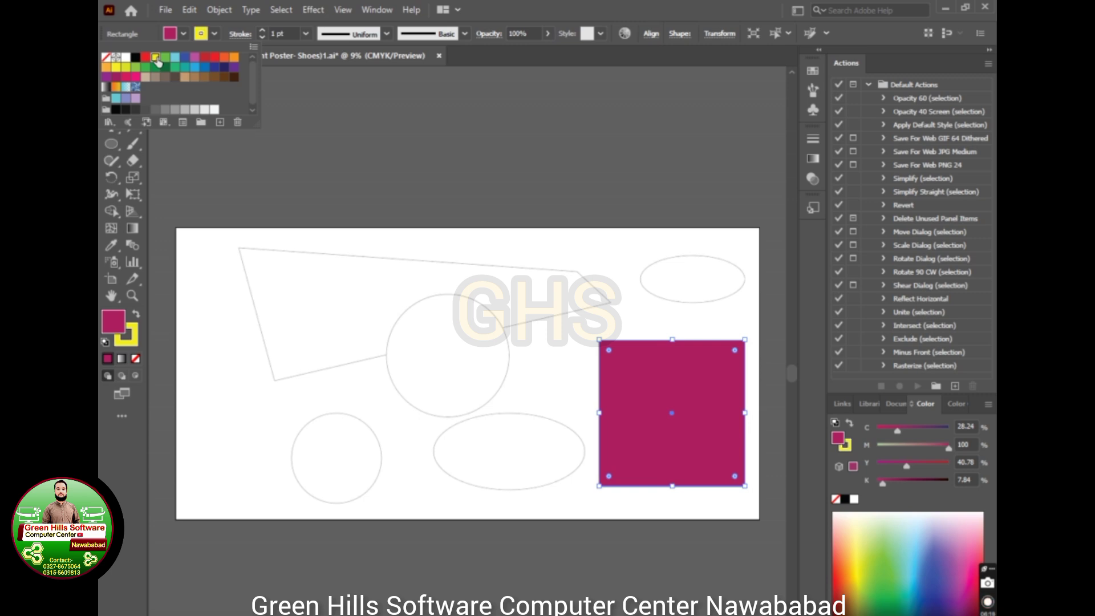
pyautogui.click(249, 174)
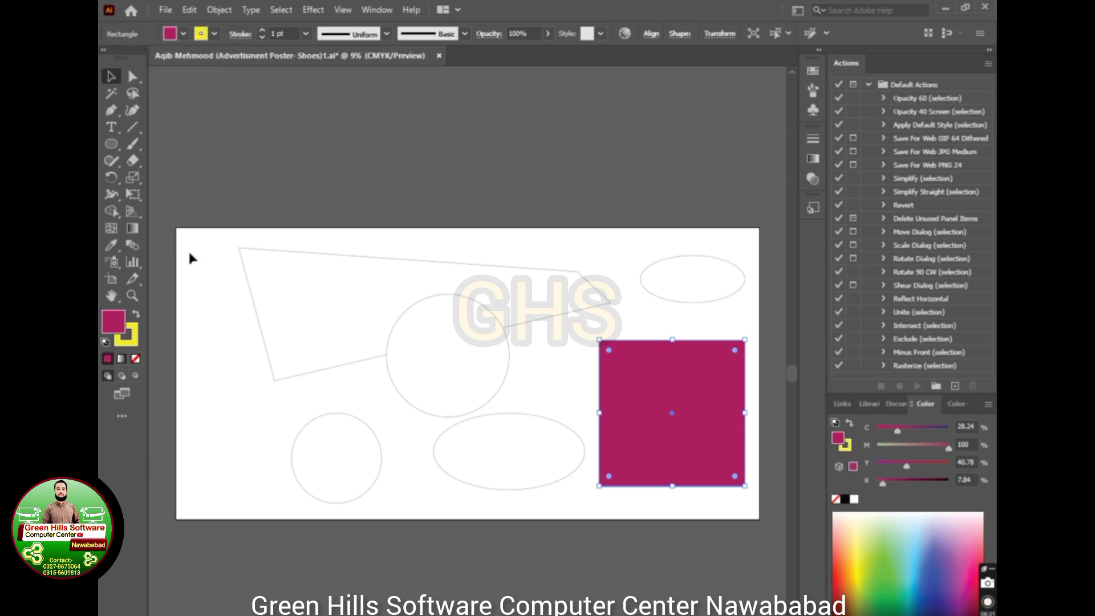
# Fine-tune the stroke to a saturated yellow (C 2.35, M 2.75, Y 88.24, K 0)
pyautogui.doubleClick(137, 342)
pyautogui.moveTo(541, 276); pyautogui.dragTo(538, 259)
pyautogui.click(695, 264)
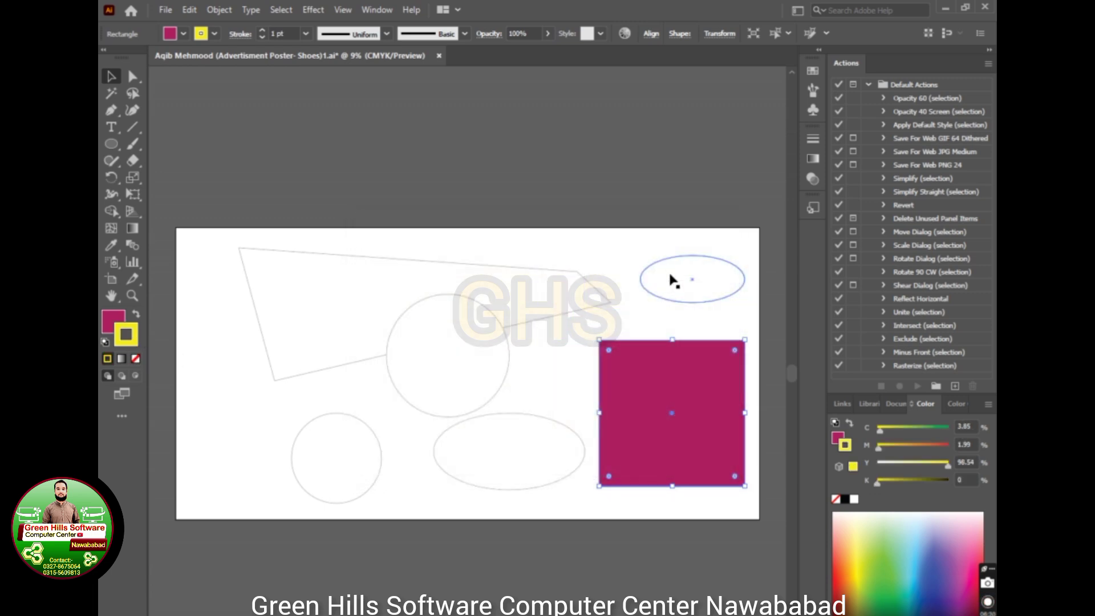
pyautogui.click(854, 561)
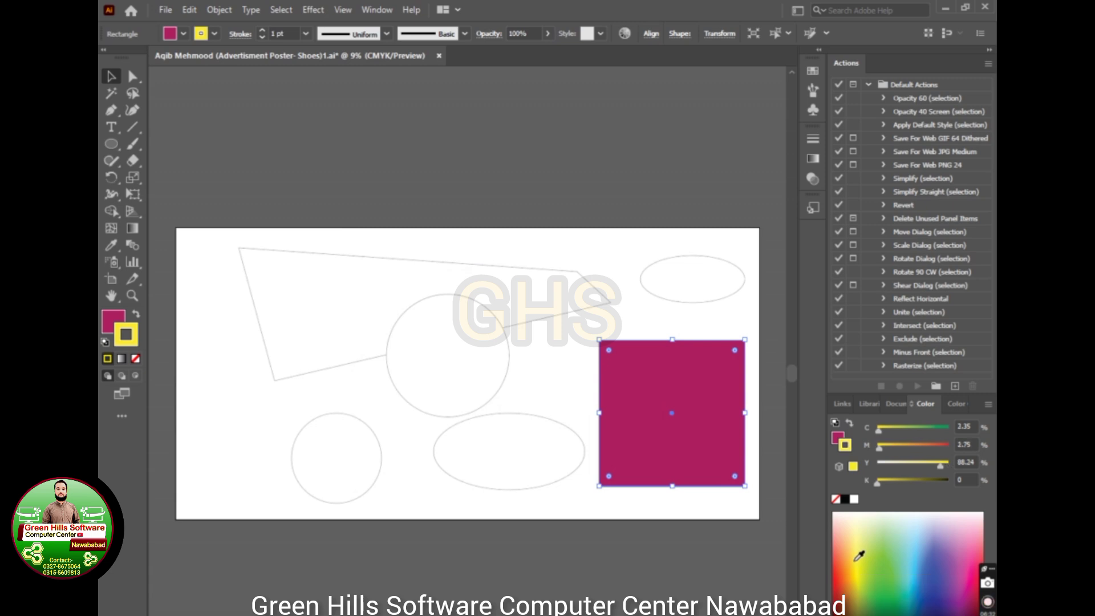
pyautogui.doubleClick(127, 336)
pyautogui.moveTo(527, 271)
pyautogui.mouseDown()
pyautogui.moveTo(540, 266)
pyautogui.moveTo(535, 300)
pyautogui.mouseUp()
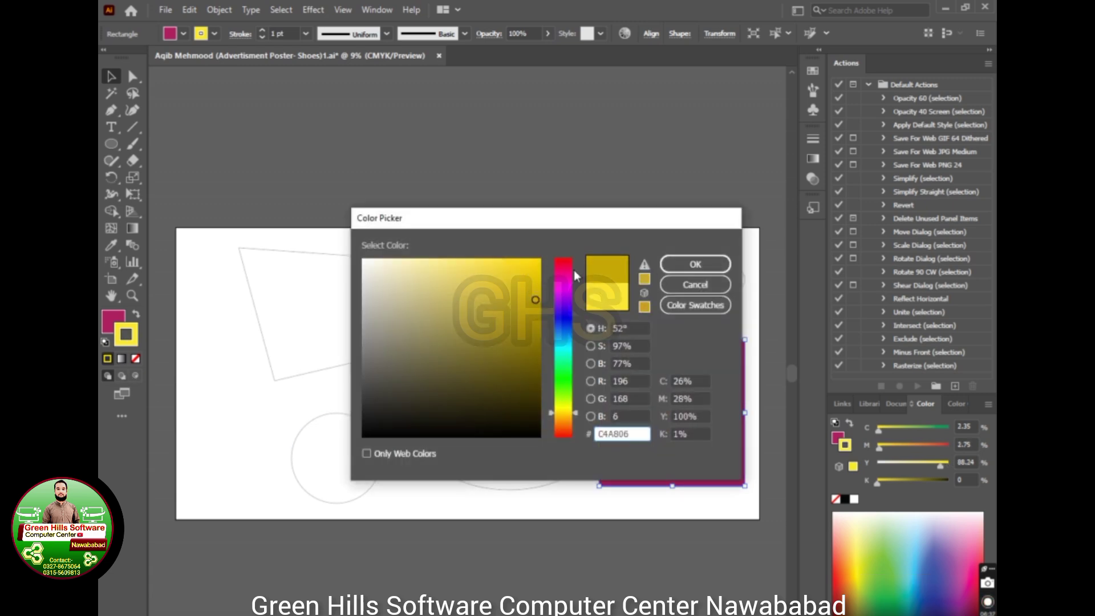
pyautogui.click(688, 264)
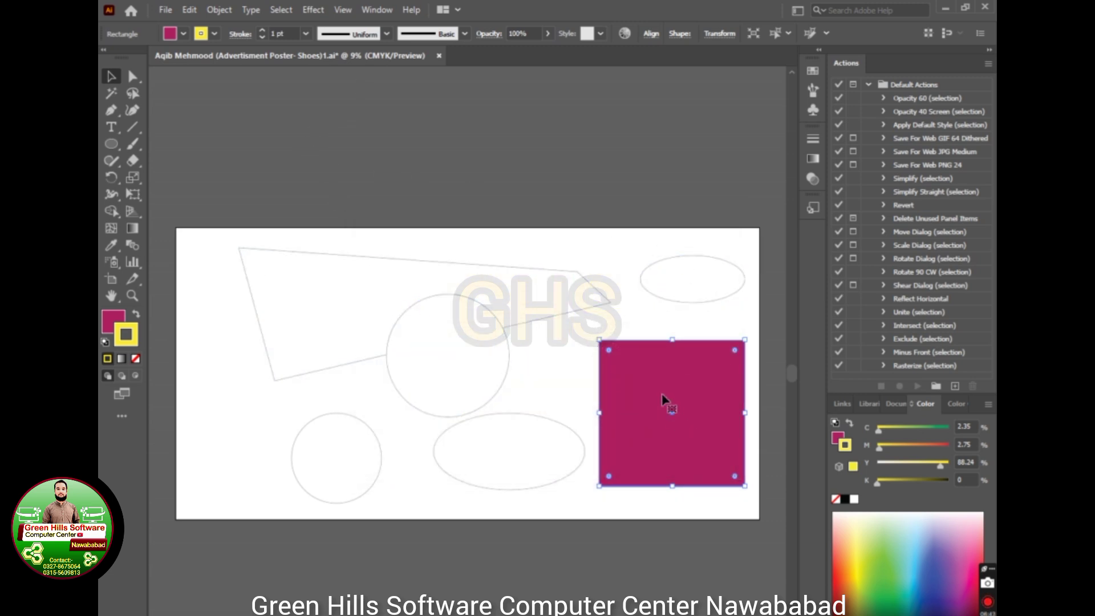
# Set the square's stroke weight to 10 pt and deselect it to view the result
pyautogui.doubleClick(274, 33)
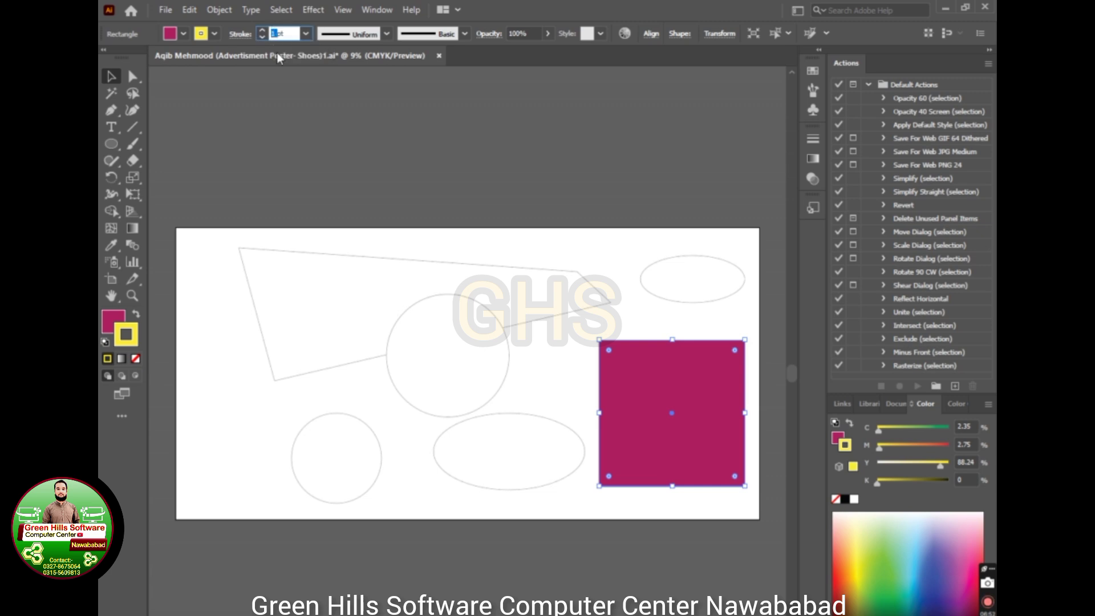
pyautogui.write('10')
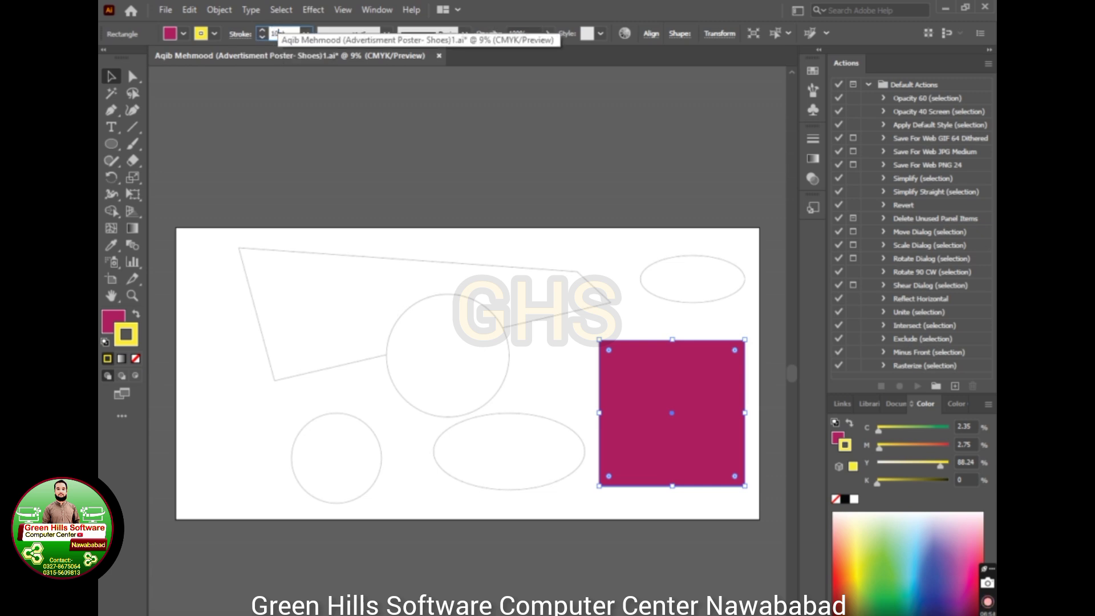
pyautogui.press('Return')
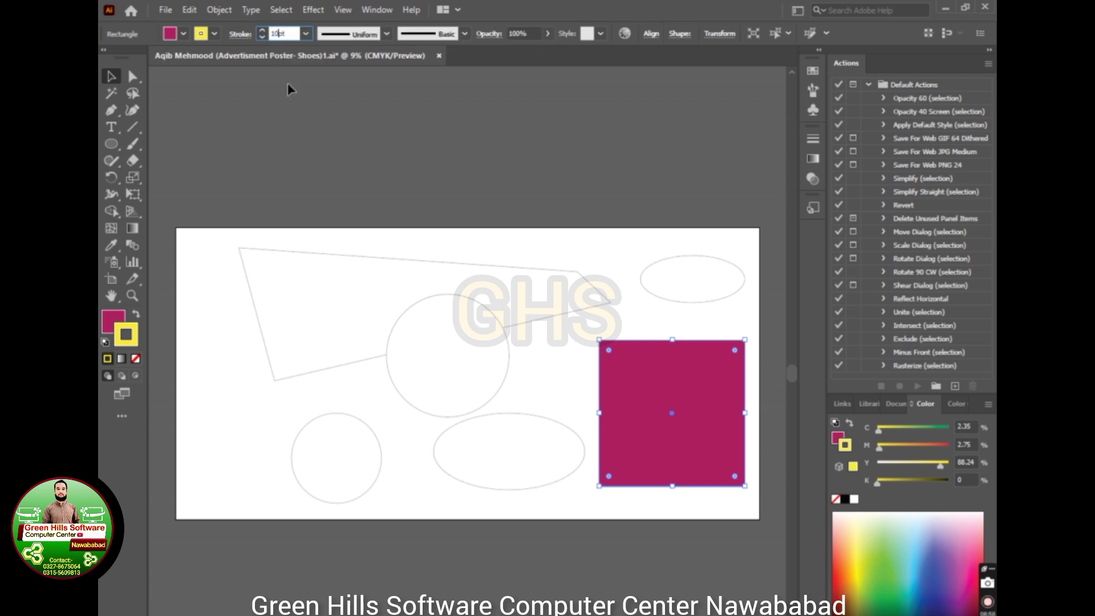
pyautogui.click(642, 314)
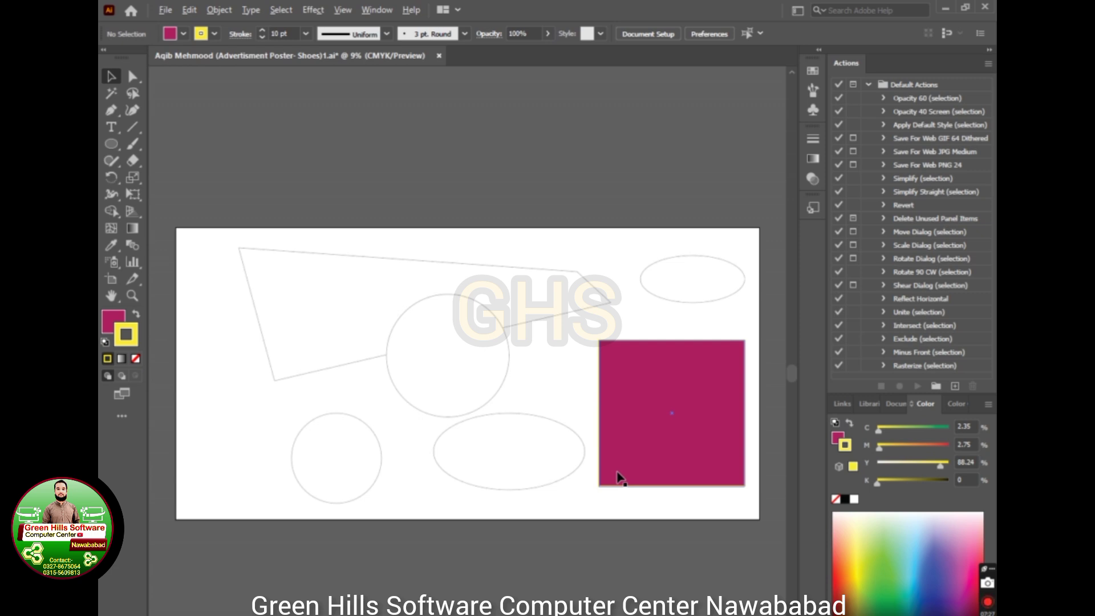
# Zoom in and out to inspect the 10 pt yellow stroke, then save the poster
pyautogui.scroll(3, 619, 478)
pyautogui.scroll(1, 620, 478)
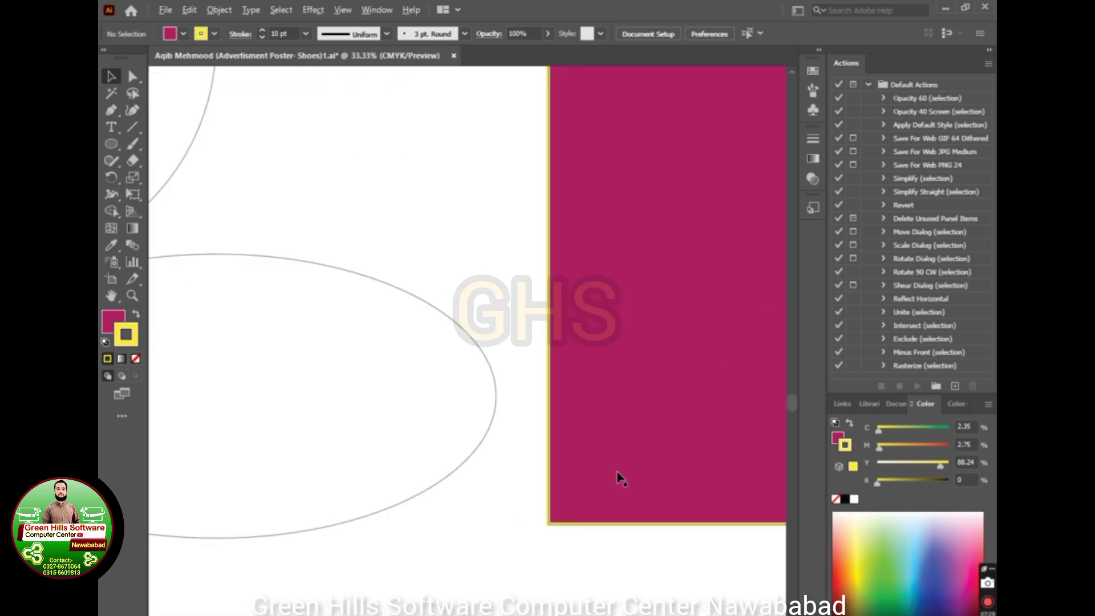
pyautogui.scroll(-5, 620, 478)
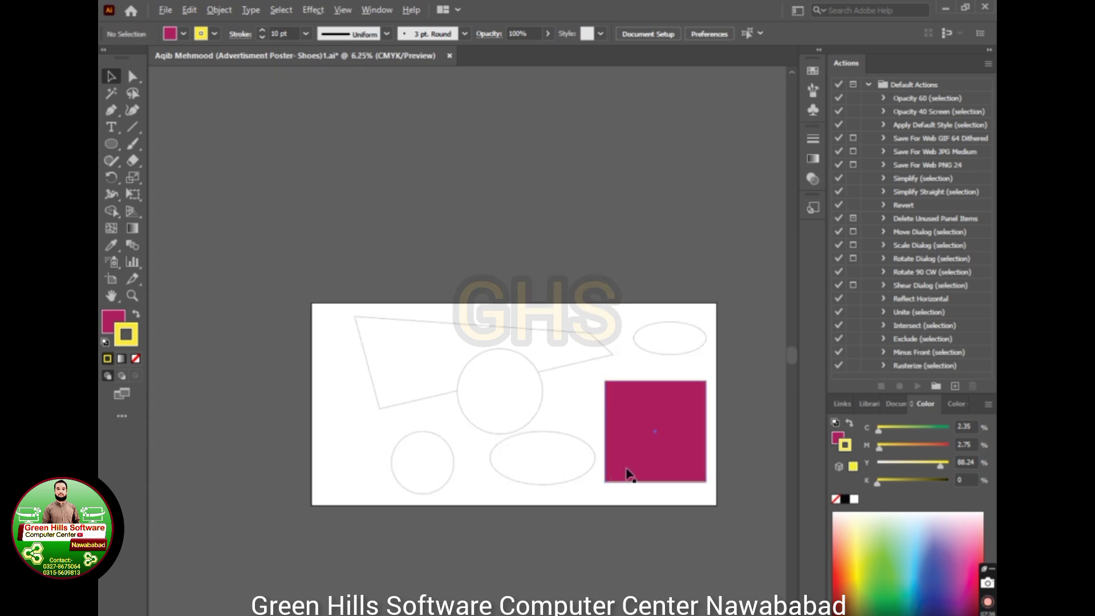
pyautogui.scroll(6, 625, 475)
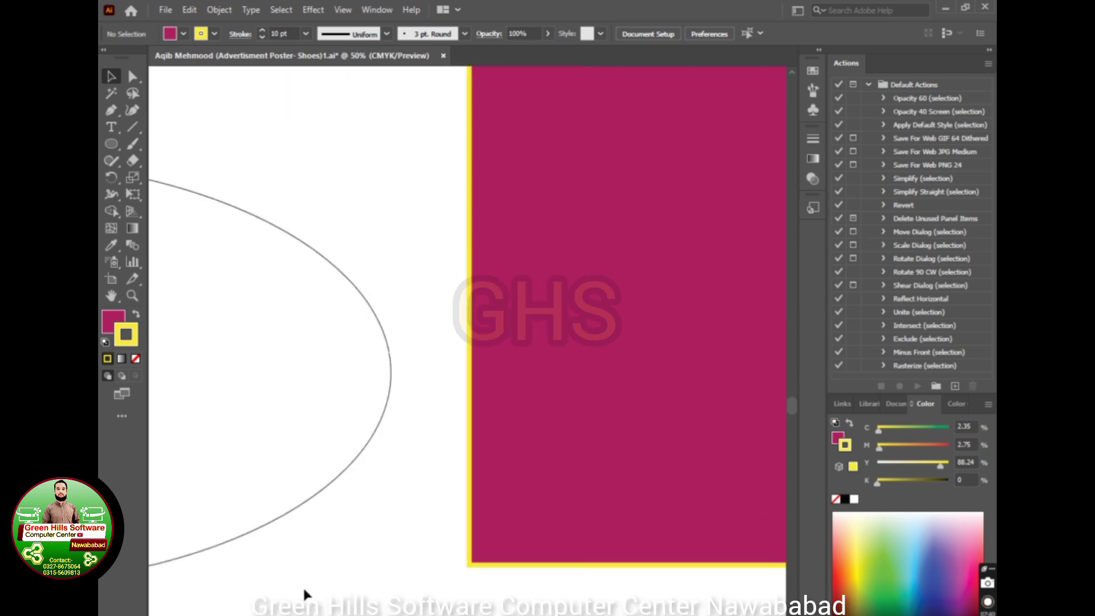
pyautogui.scroll(-5, 521, 499)
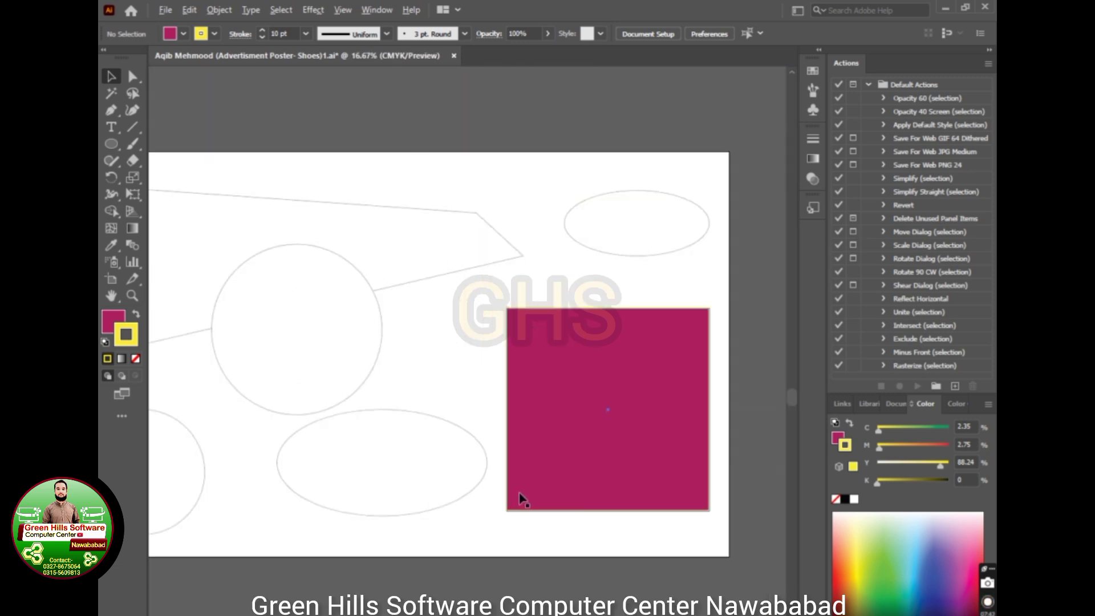
pyautogui.hscroll(-3, 505, 509)
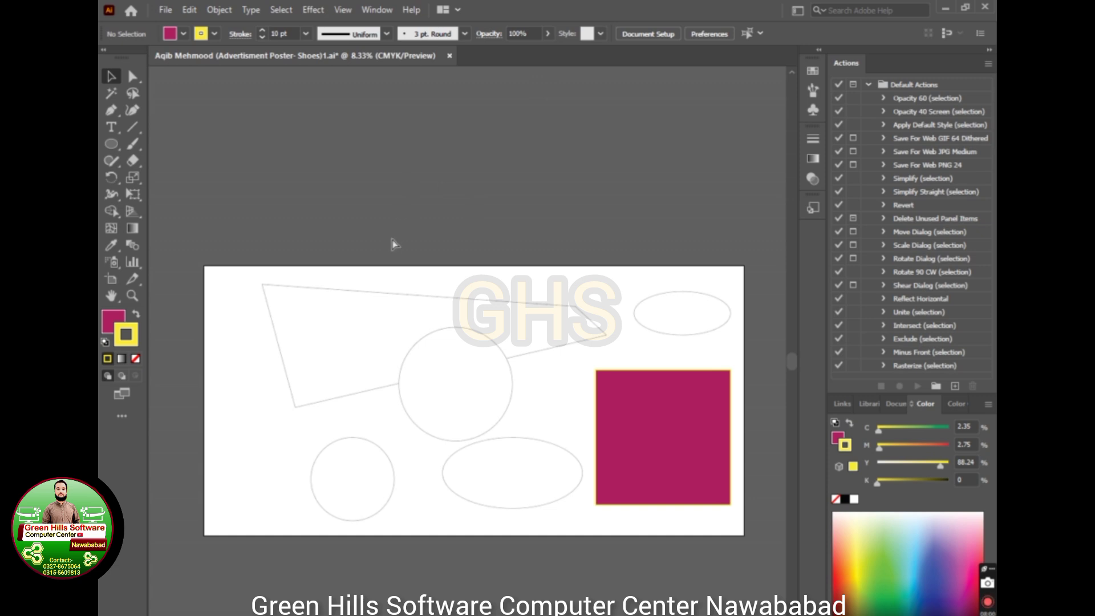
pyautogui.hotkey('ctrl', 's')
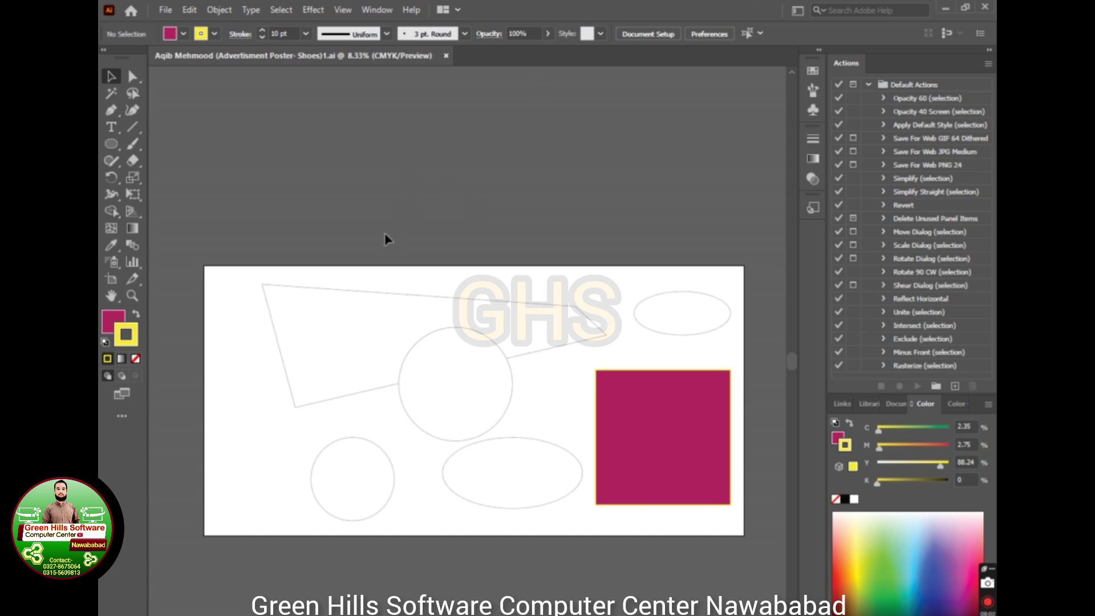